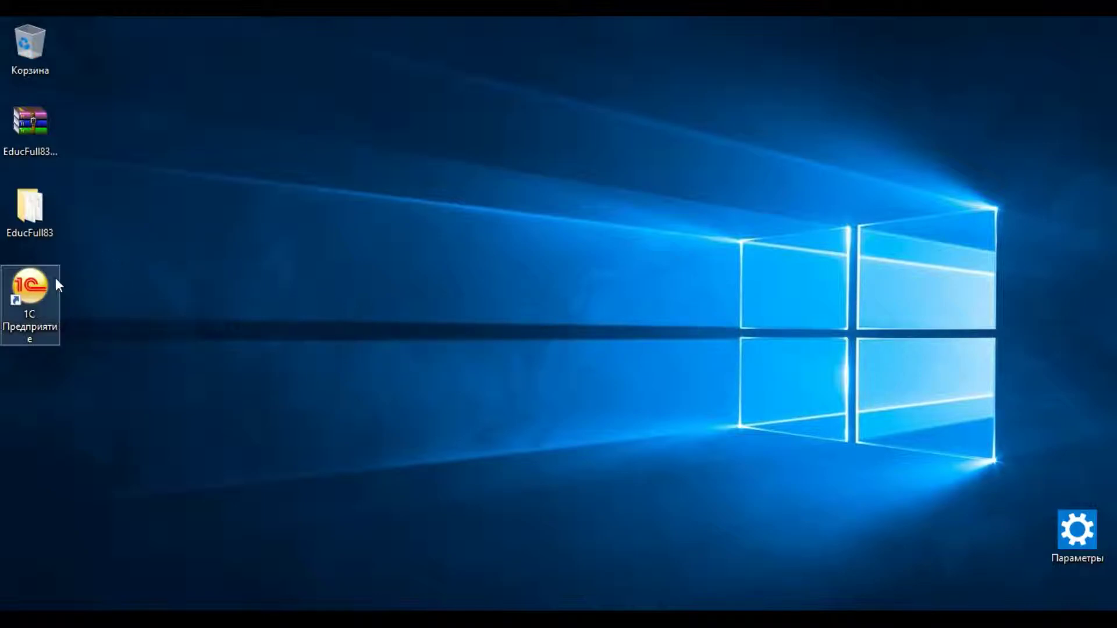
# - Launch 1C:Enterprise from the desktop and agree to add an infobase to the empty list
pyautogui.doubleClick(33, 296)
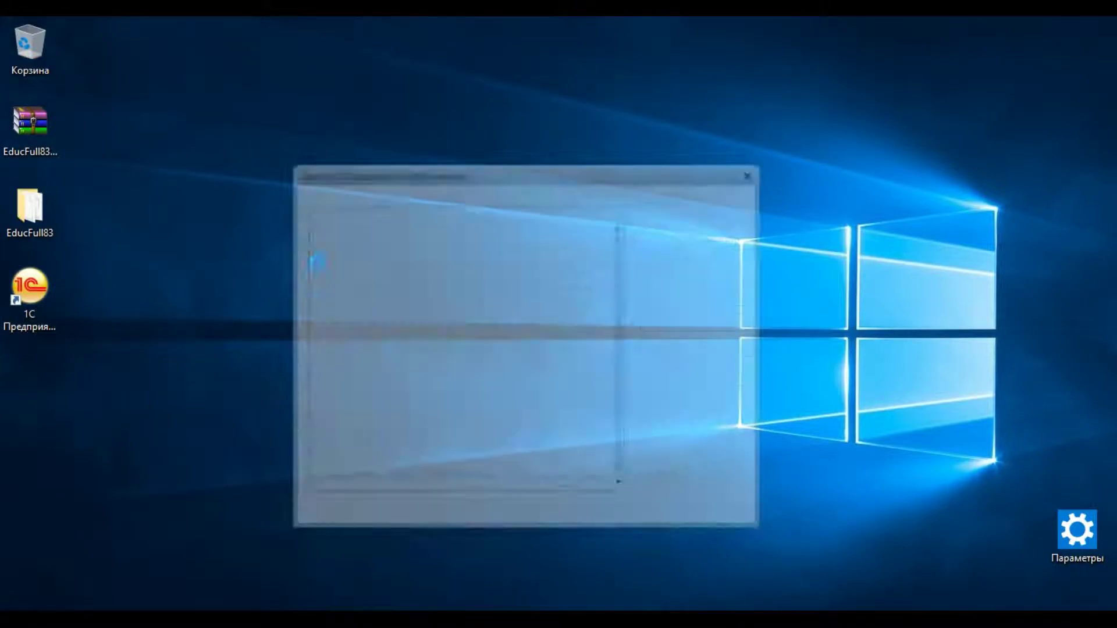
pyautogui.moveTo(559, 306); pyautogui.dragTo(569, 260)
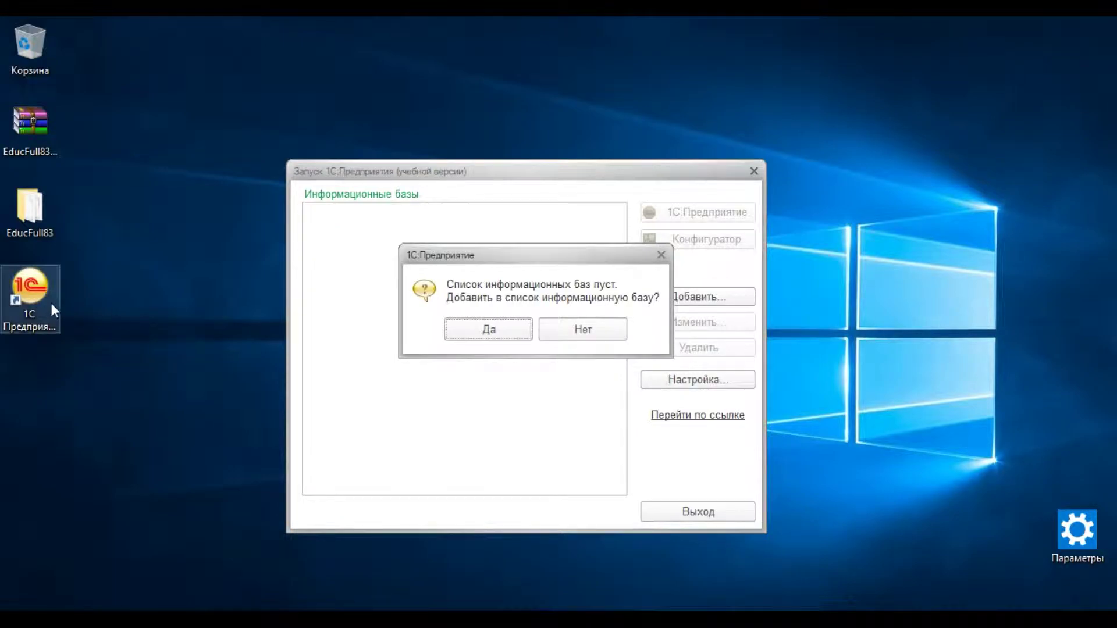
pyautogui.moveTo(528, 256); pyautogui.dragTo(570, 310)
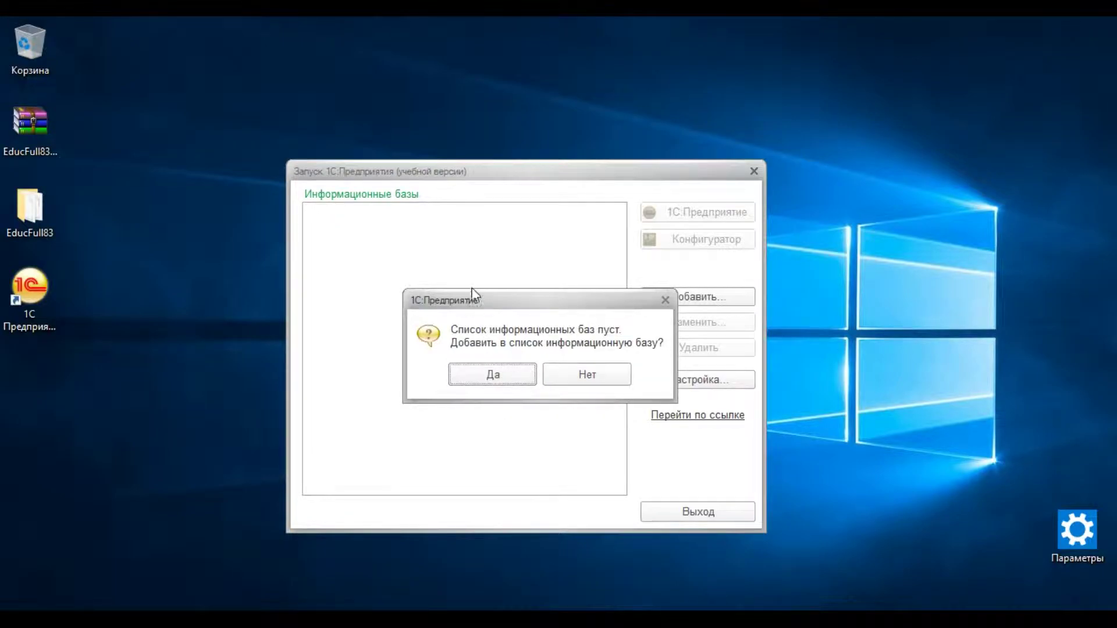
pyautogui.click(469, 376)
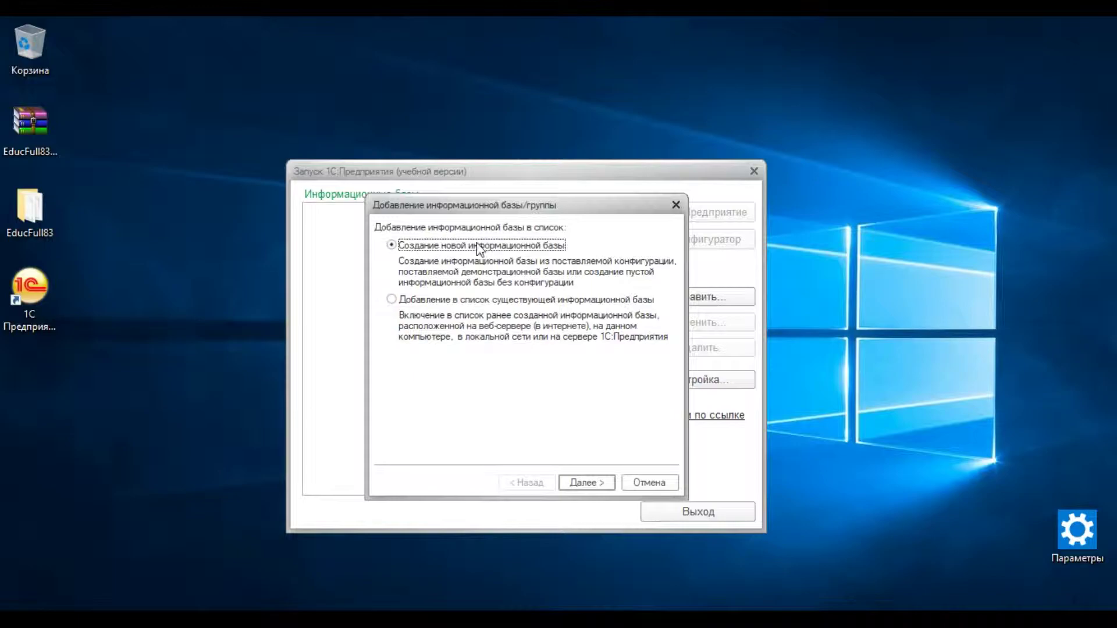
# - Choose to create a new infobase without a configuration, keeping the name "Информационная база" and the location on this computer
pyautogui.click(577, 483)
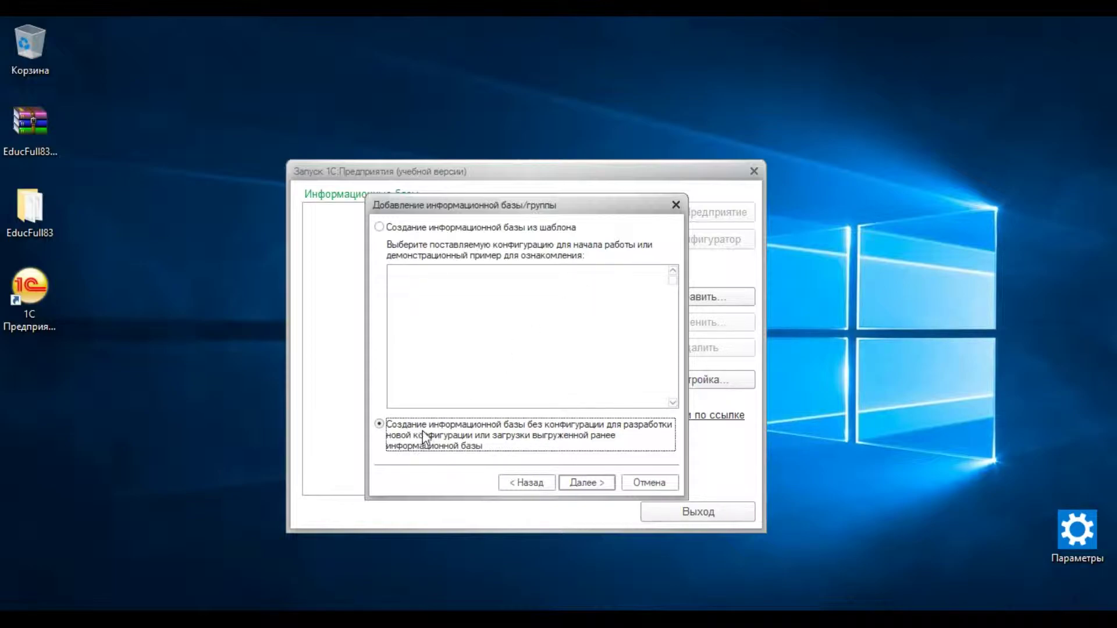
pyautogui.click(594, 482)
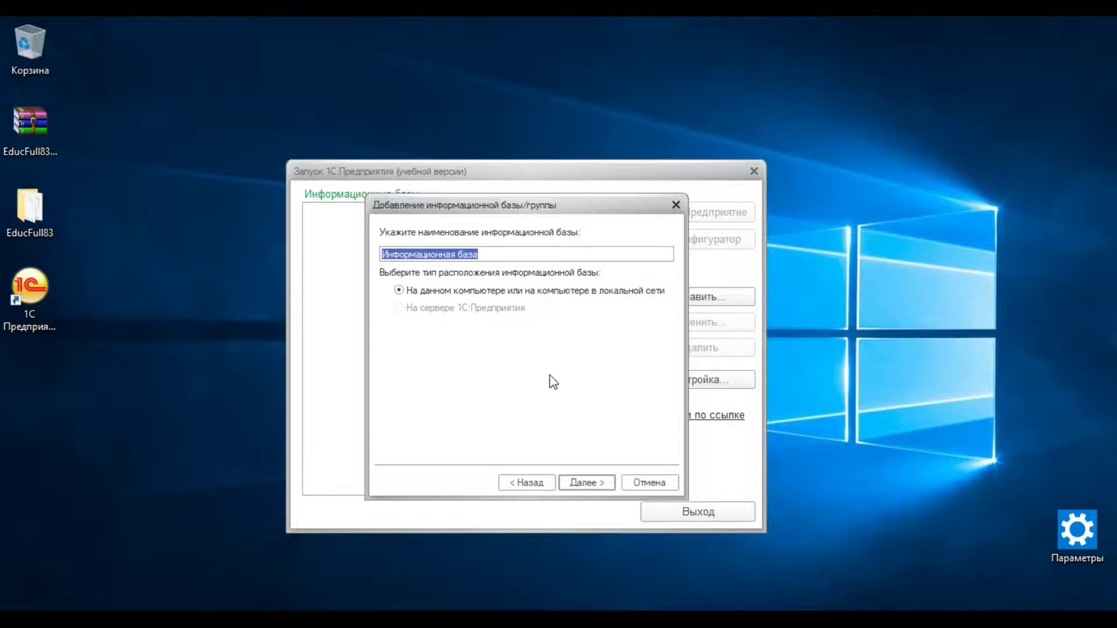
pyautogui.click(585, 484)
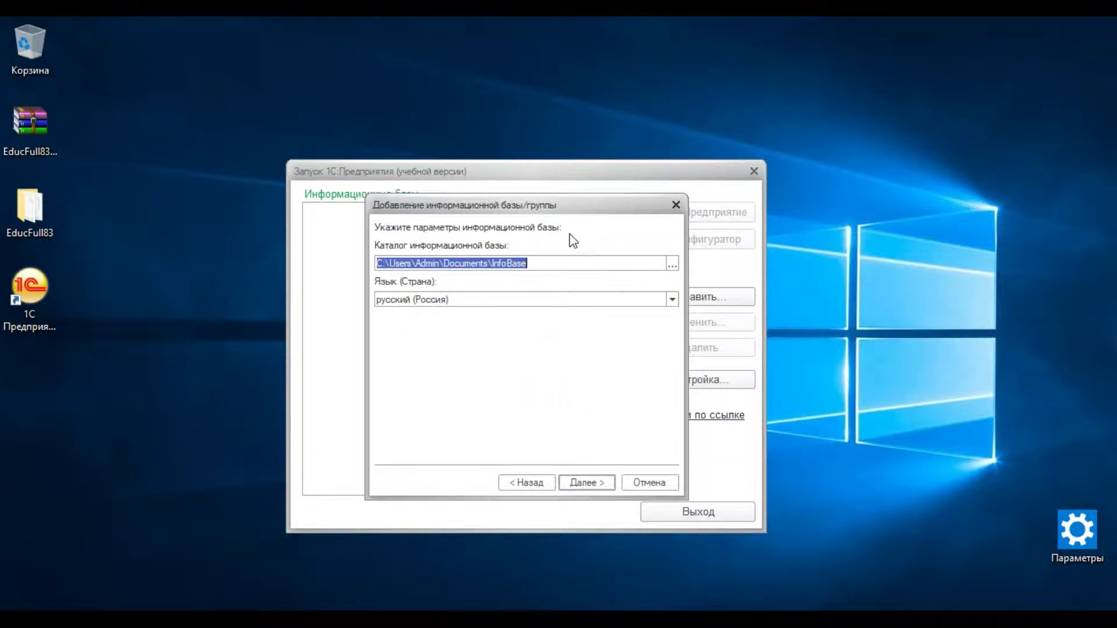
# - Use a new desktop folder named 1 as the infobase directory and finish creating the infobase with the default language and launch parameters
pyautogui.click(551, 263)
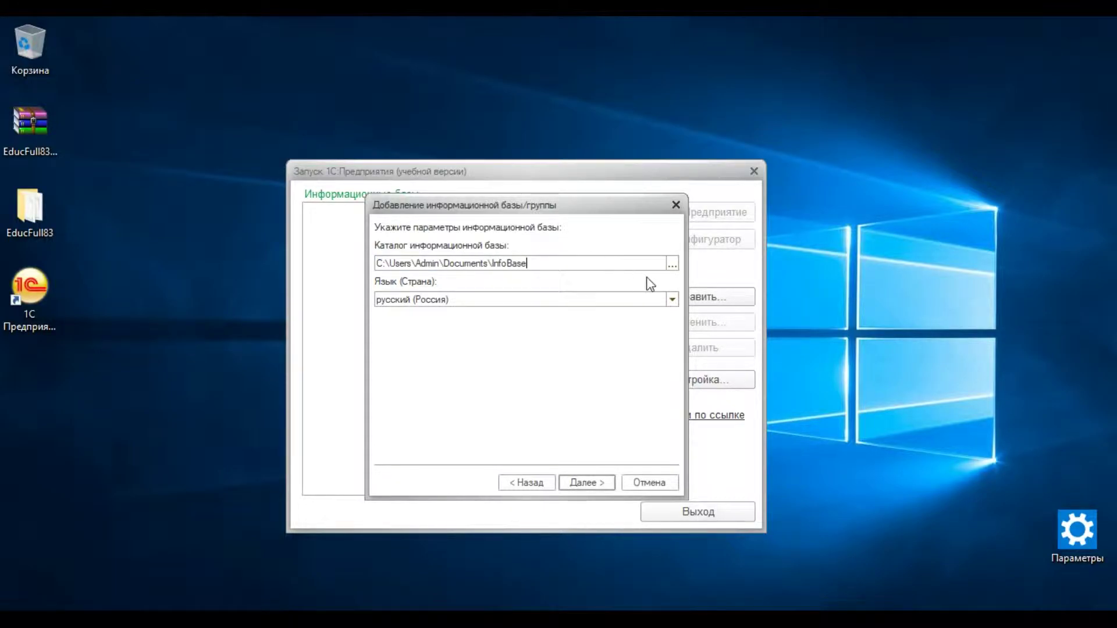
pyautogui.click(672, 263)
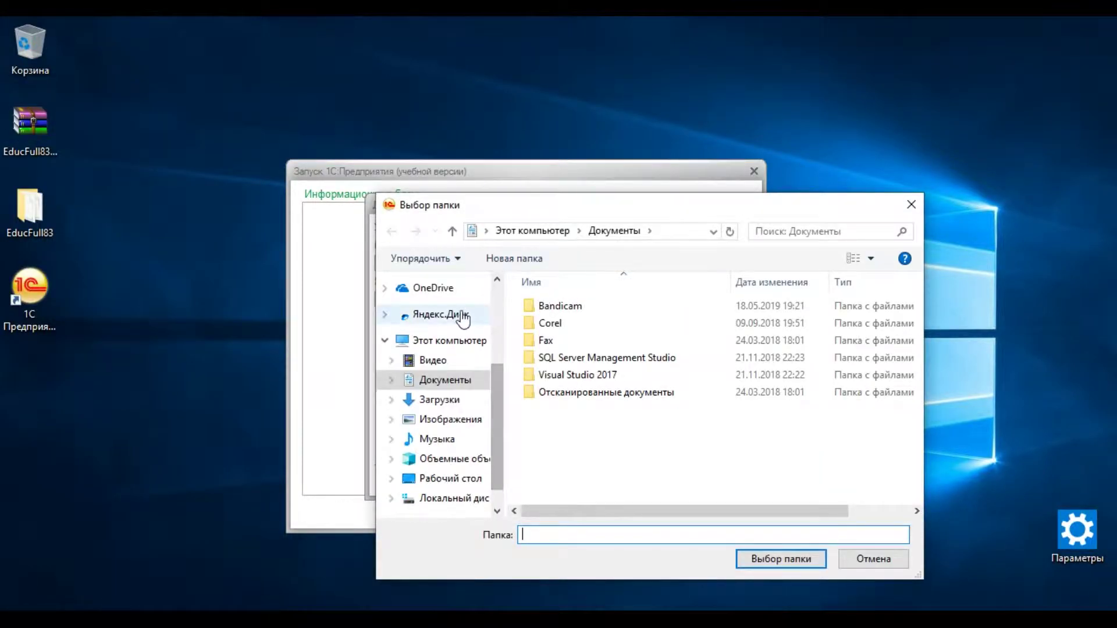
pyautogui.moveTo(495, 378); pyautogui.dragTo(498, 292)
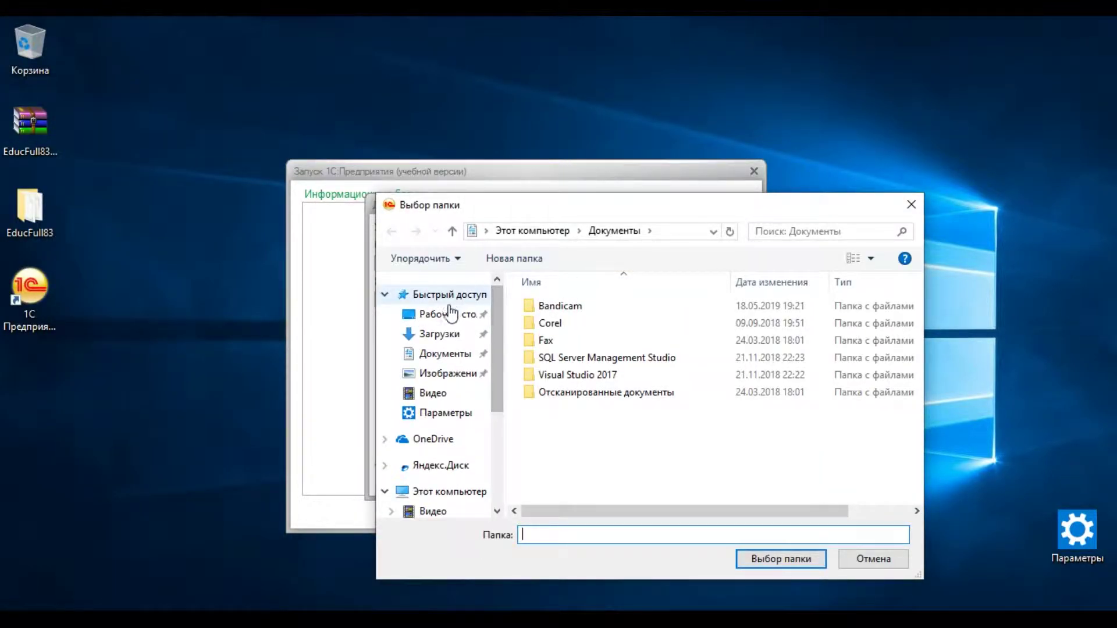
pyautogui.click(452, 314)
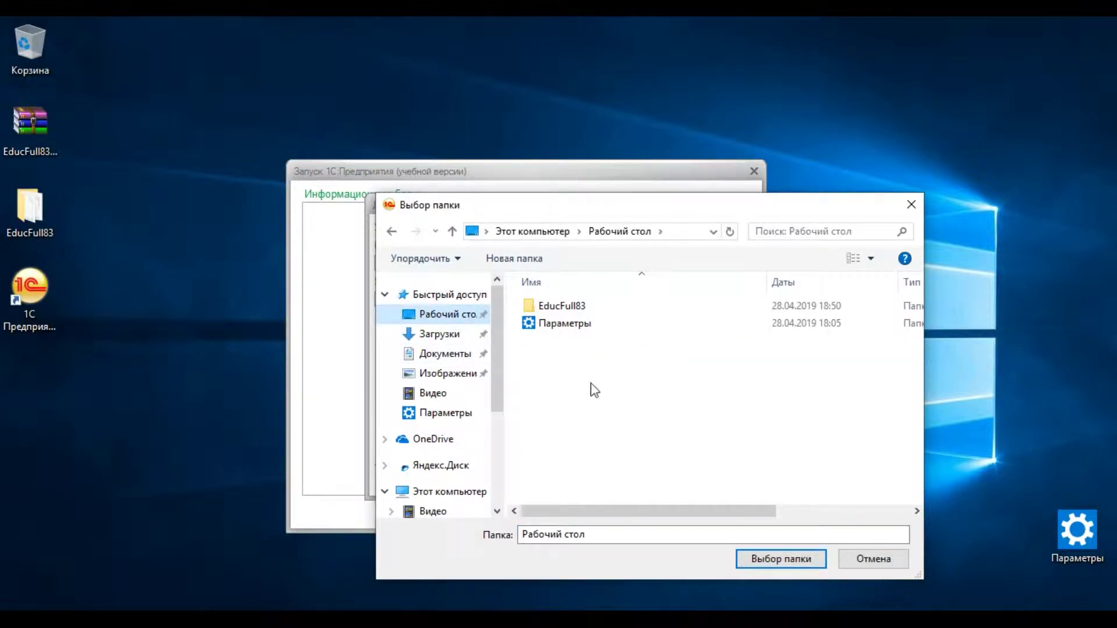
pyautogui.click(538, 260)
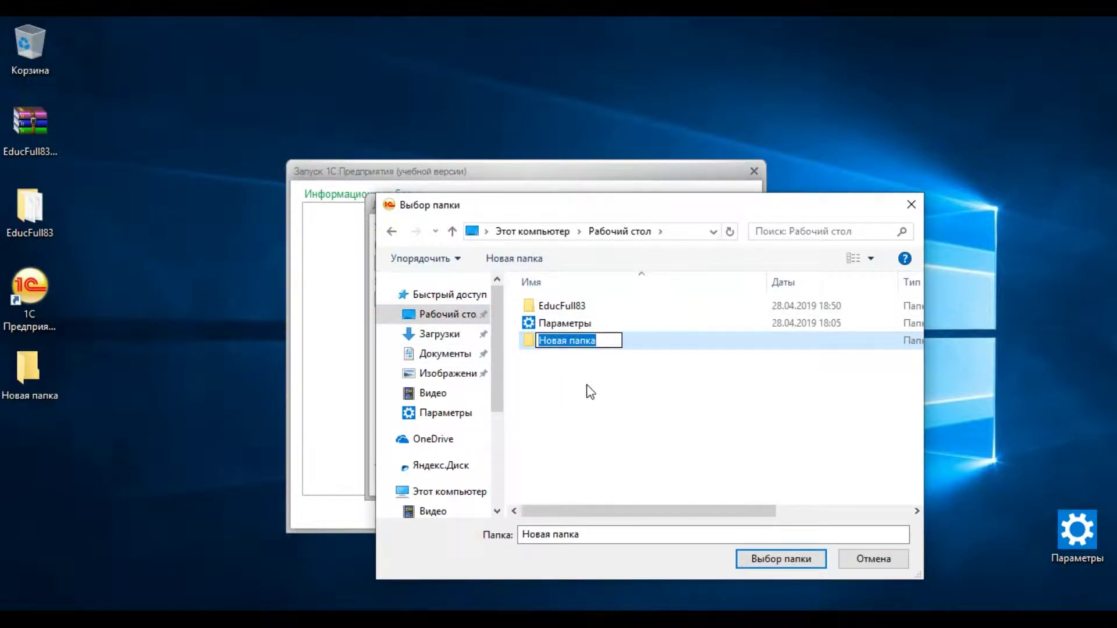
pyautogui.write('1')
pyautogui.click(592, 389)
pyautogui.doubleClick(560, 347)
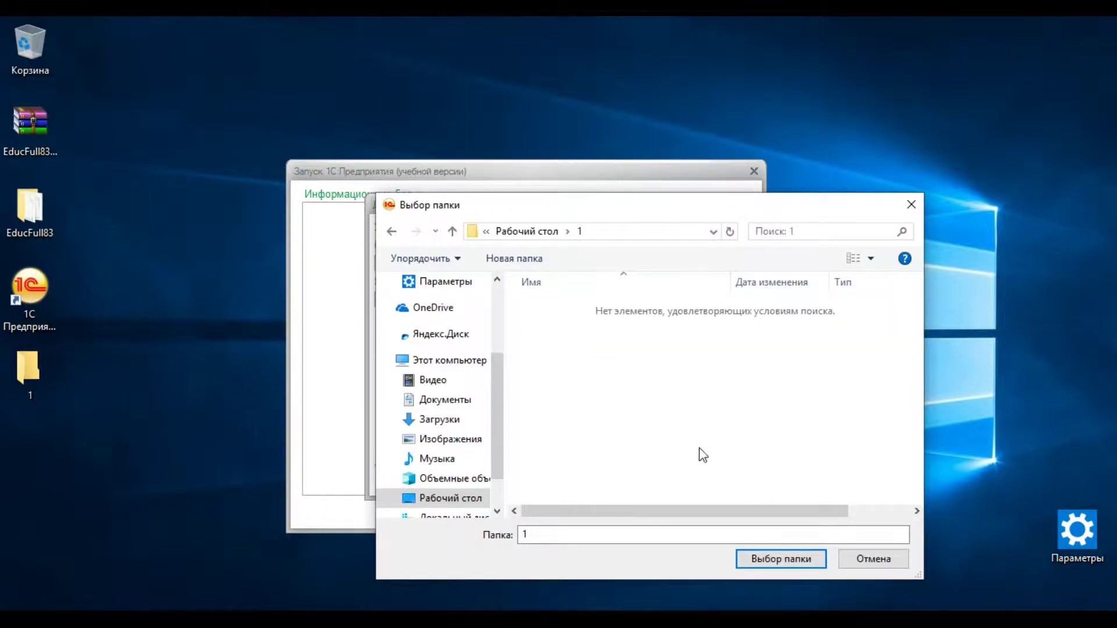
pyautogui.click(806, 560)
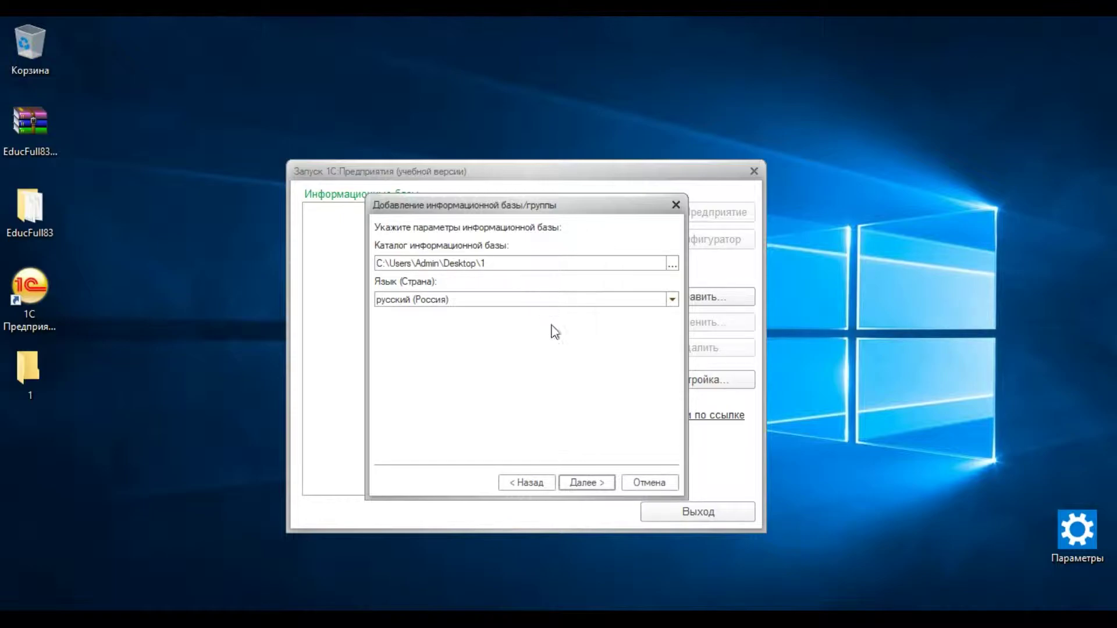
pyautogui.click(582, 481)
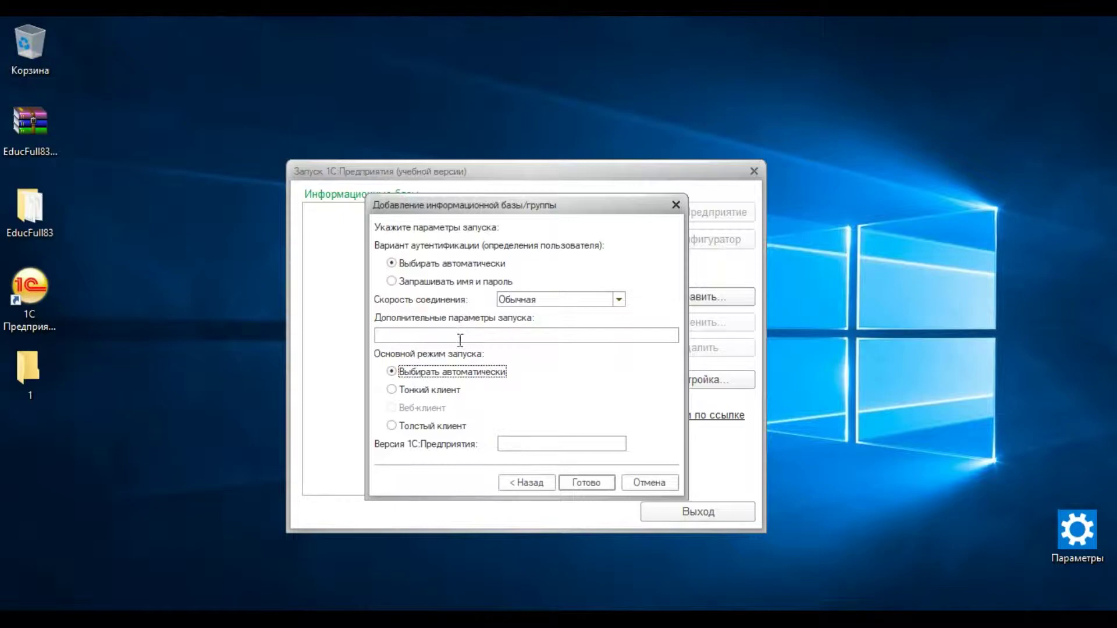
pyautogui.click(583, 483)
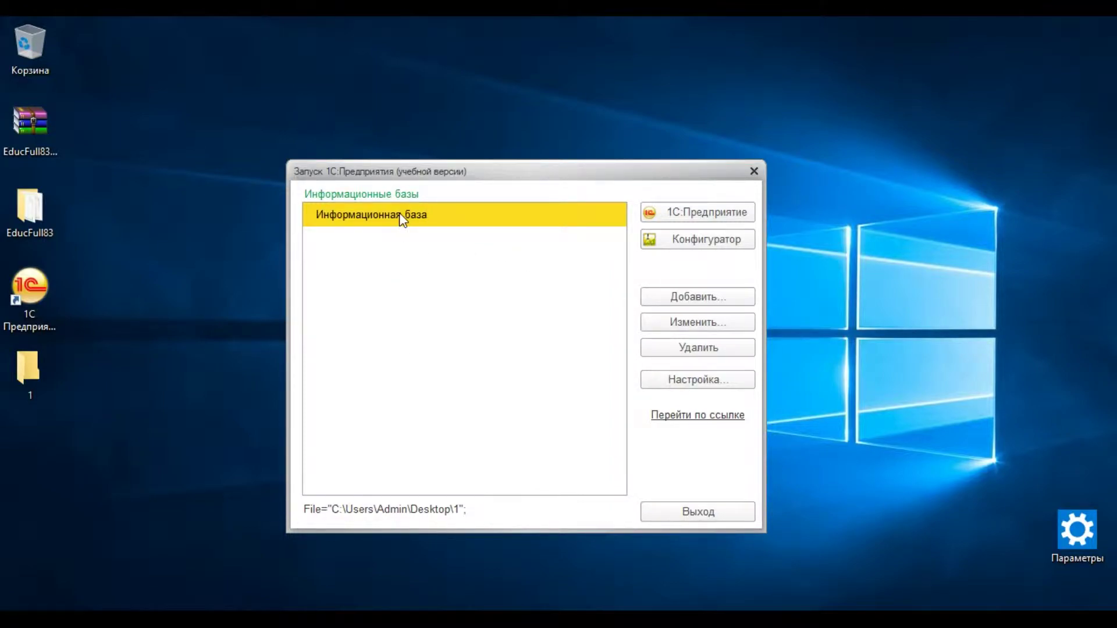
# - Start the new infobase in Configurator mode and open its configuration tree
pyautogui.click(701, 239)
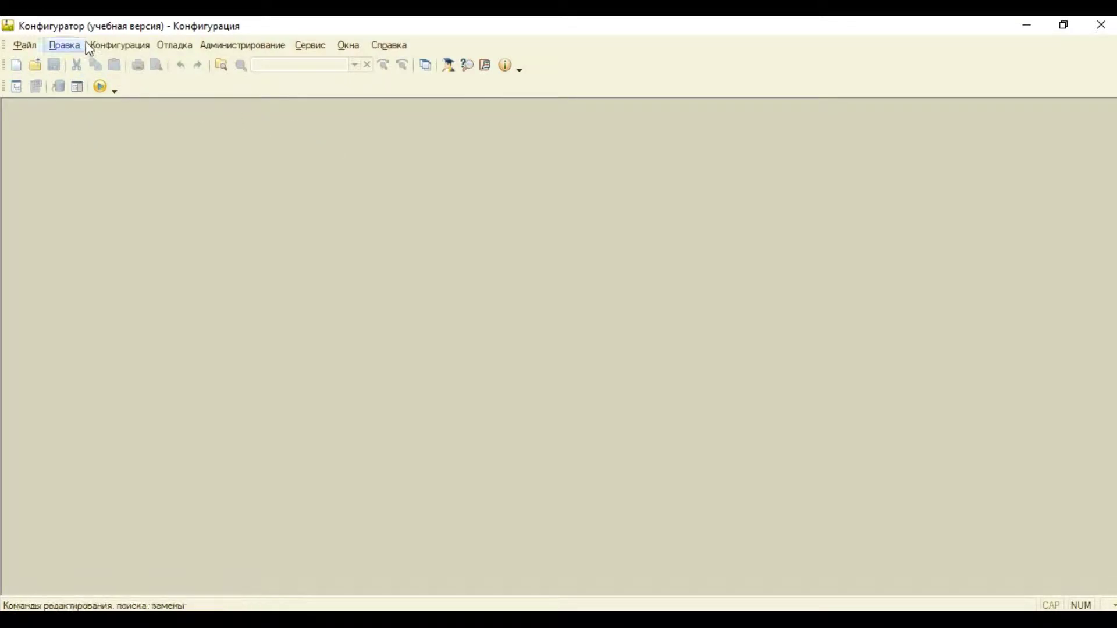
pyautogui.click(106, 47)
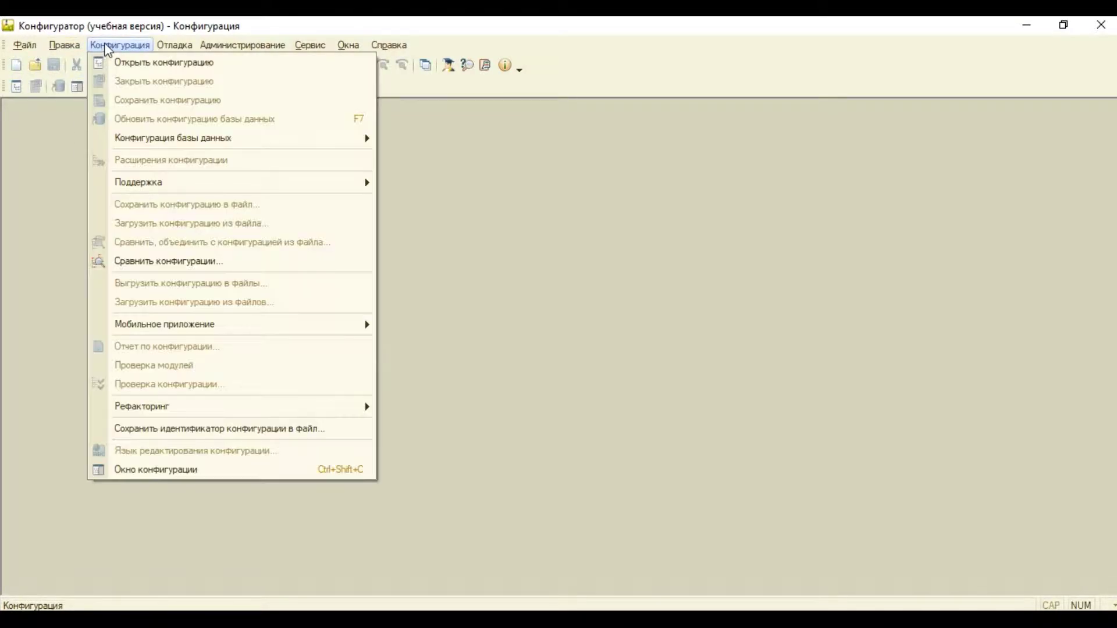
pyautogui.click(151, 63)
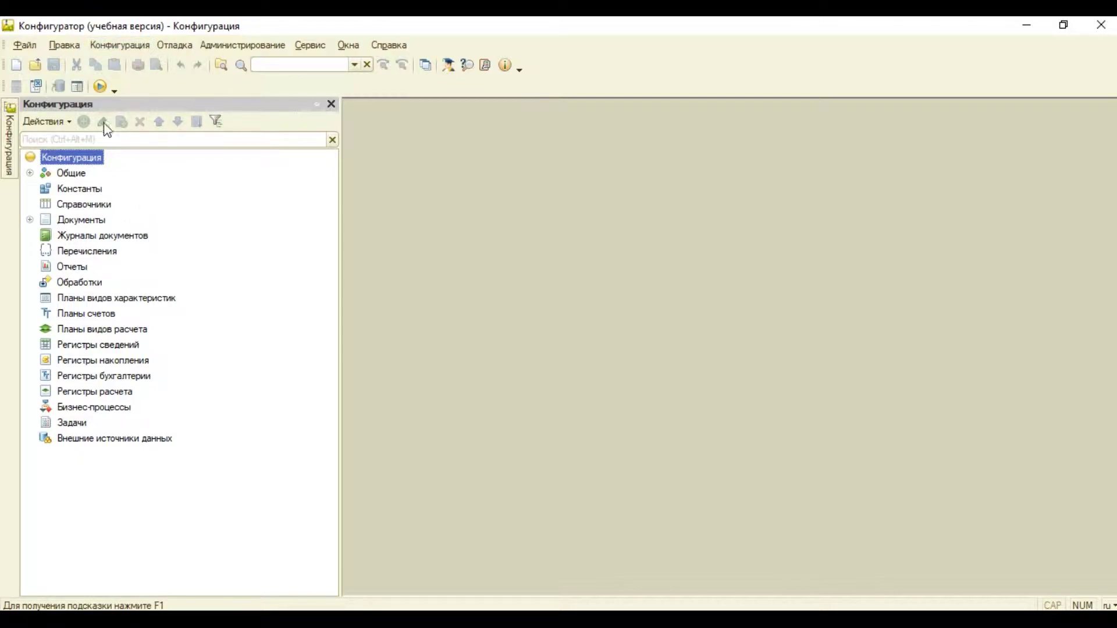
# - Examine the Общие, Документы and Справочники branches in a narrowed configuration tree, and close the Configurator
pyautogui.click(30, 173)
pyautogui.click(30, 174)
pyautogui.click(29, 220)
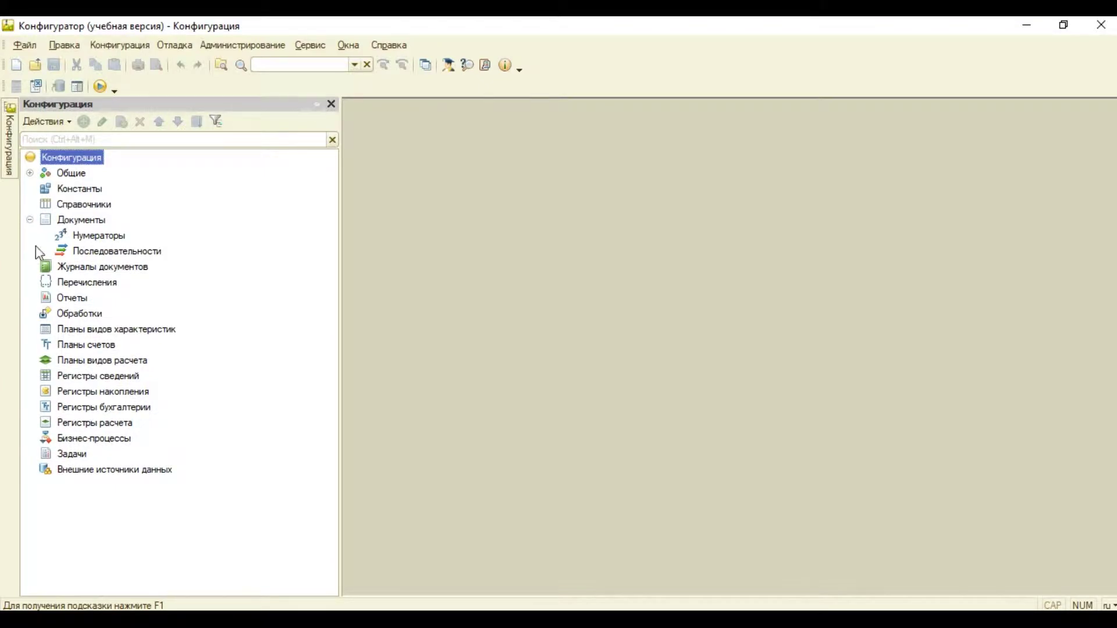
pyautogui.click(67, 205)
pyautogui.moveTo(342, 177); pyautogui.dragTo(302, 184)
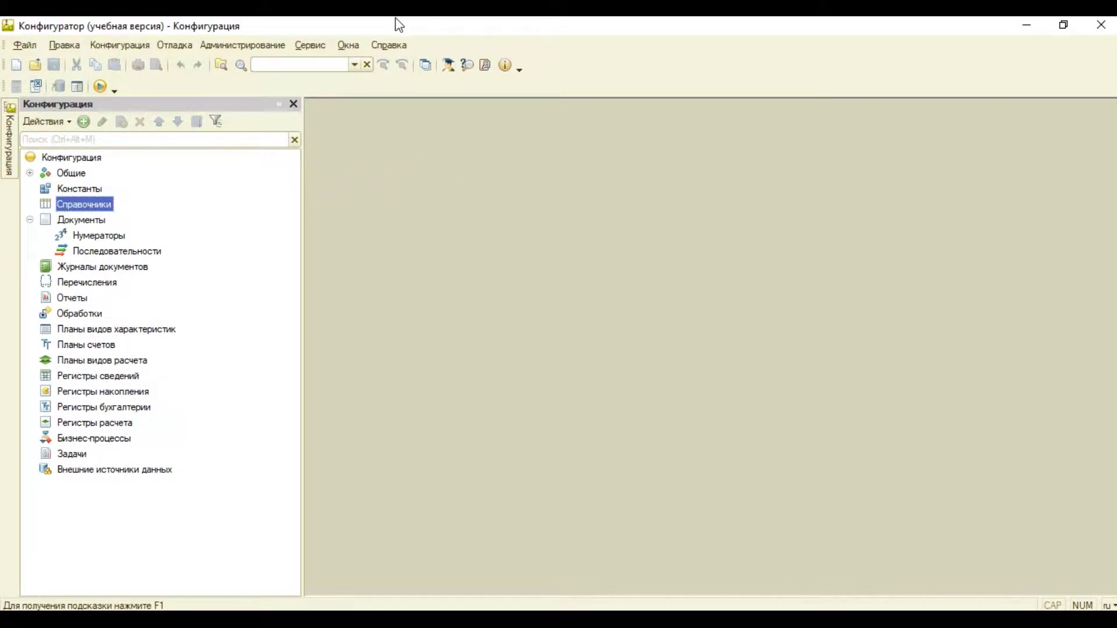
pyautogui.click(1097, 27)
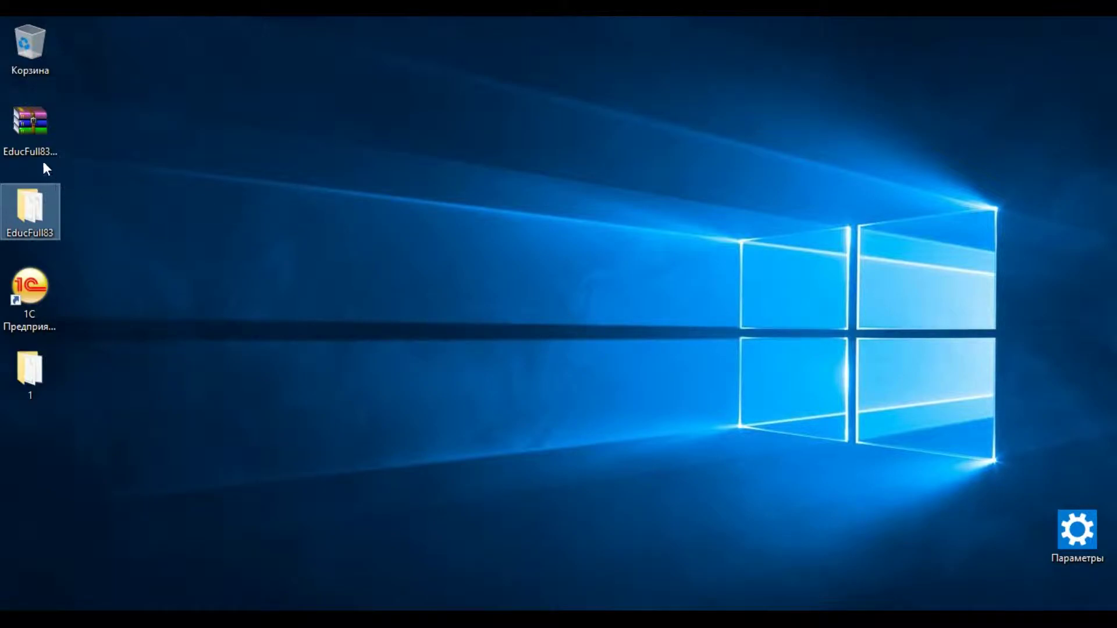
# - Run setup.exe from the accounting_3_0_35_27 folder inside EducFull83 on the desktop
pyautogui.doubleClick(31, 209)
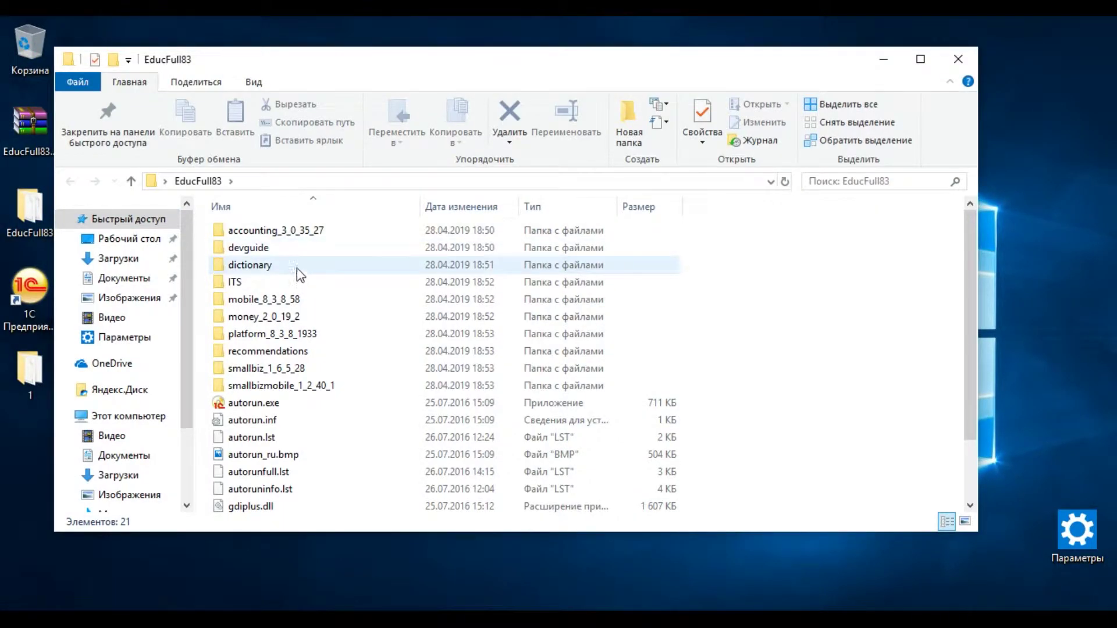
pyautogui.click(261, 234)
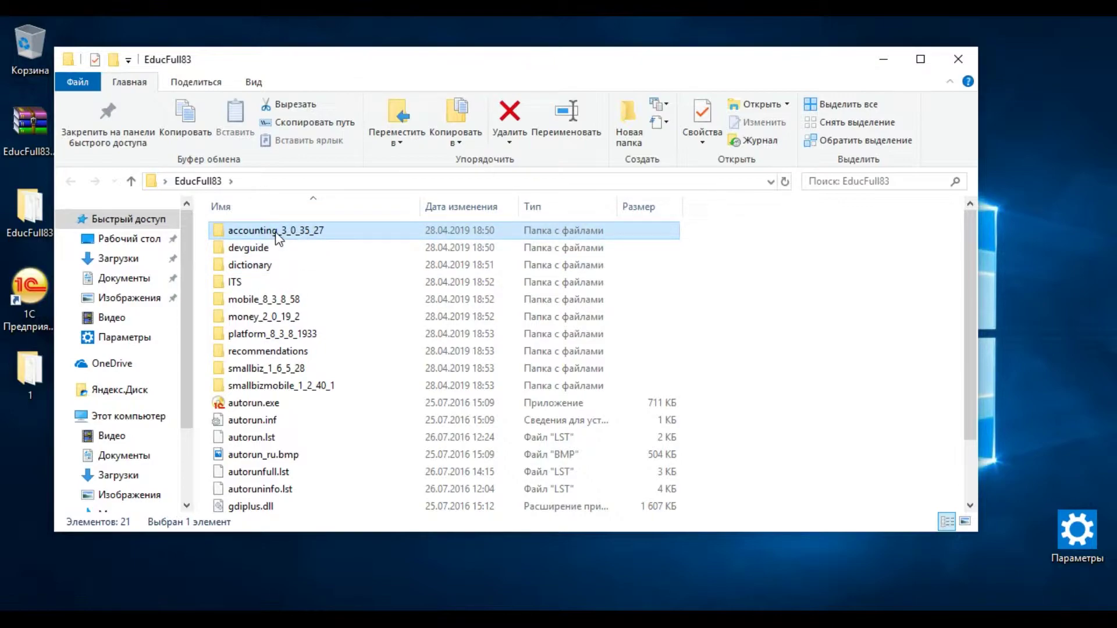
pyautogui.moveTo(278, 238)
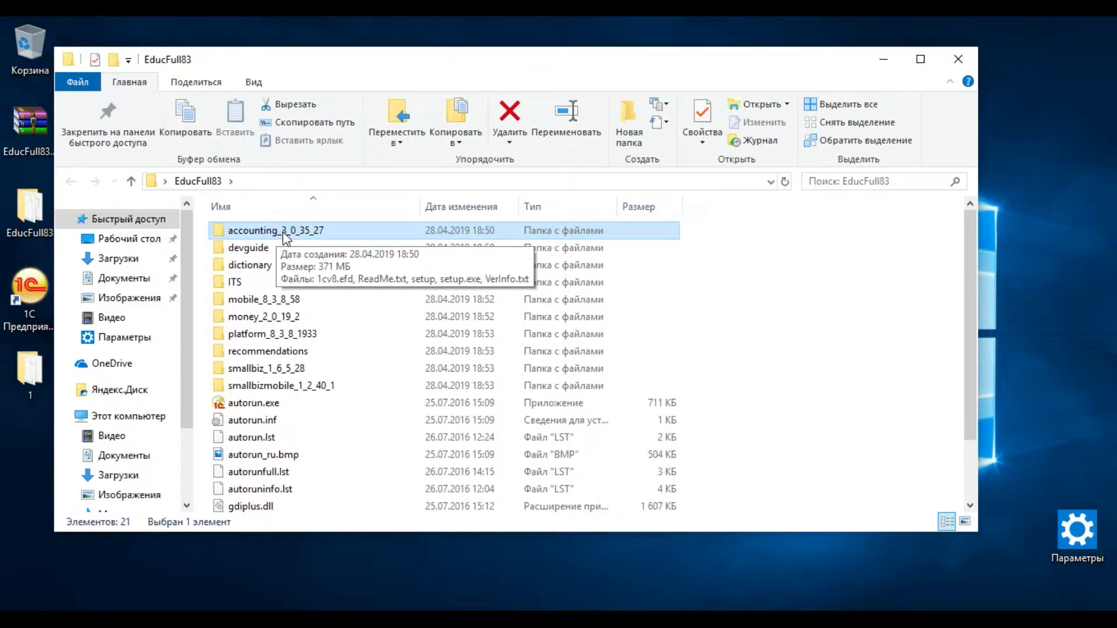
pyautogui.doubleClick(282, 232)
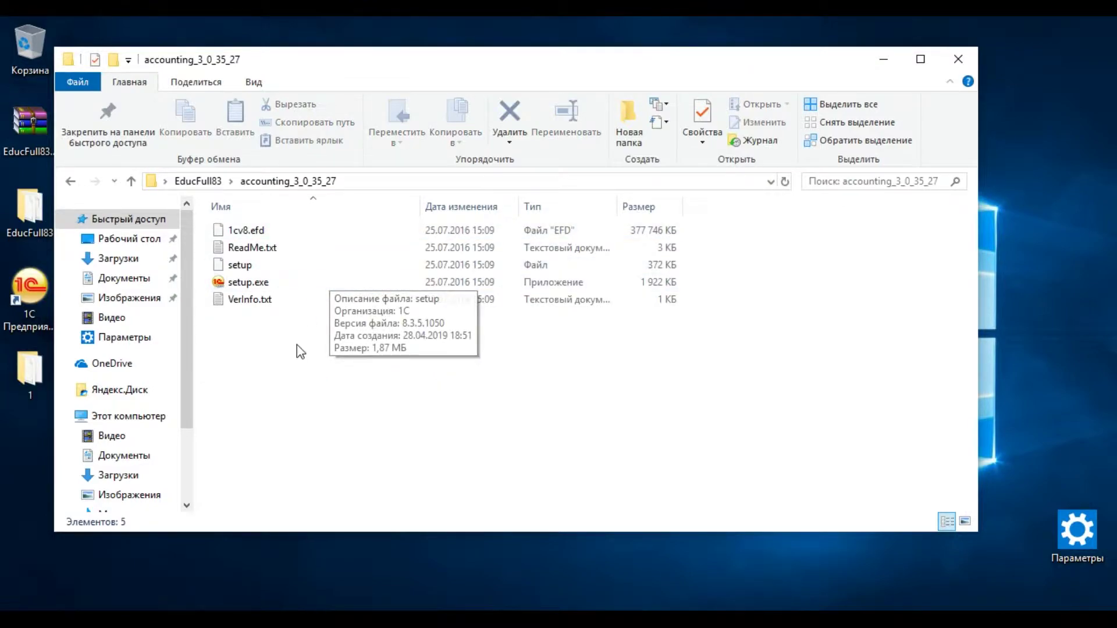
pyautogui.click(248, 284)
pyautogui.doubleClick(248, 284)
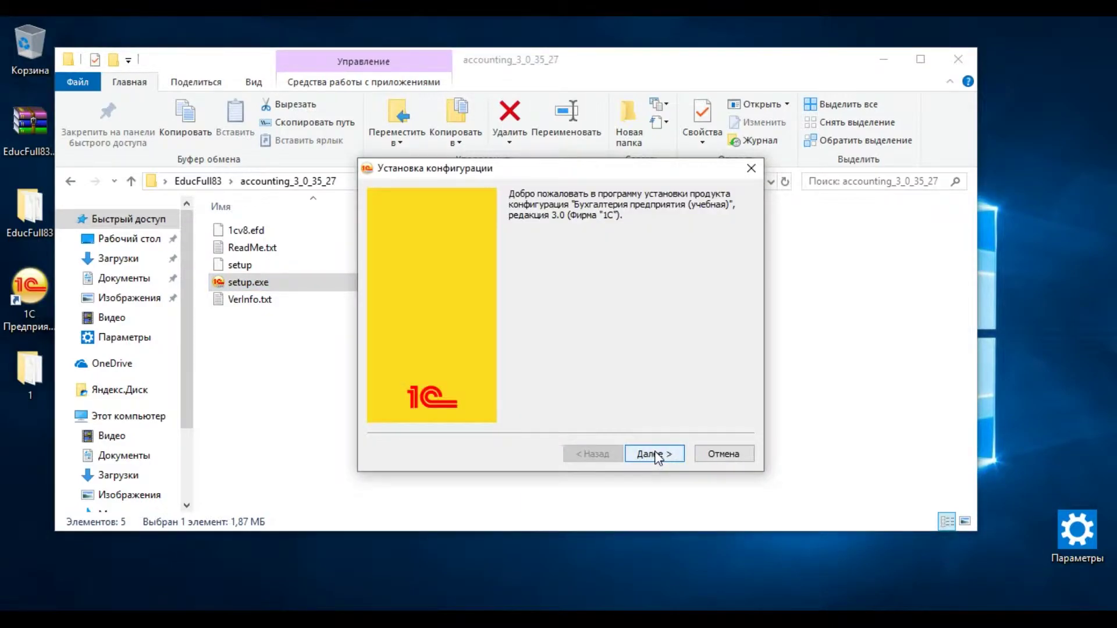
# - Install the accounting configuration into the default template directory and finish with "Открыть описание поставки" unchecked
pyautogui.click(654, 454)
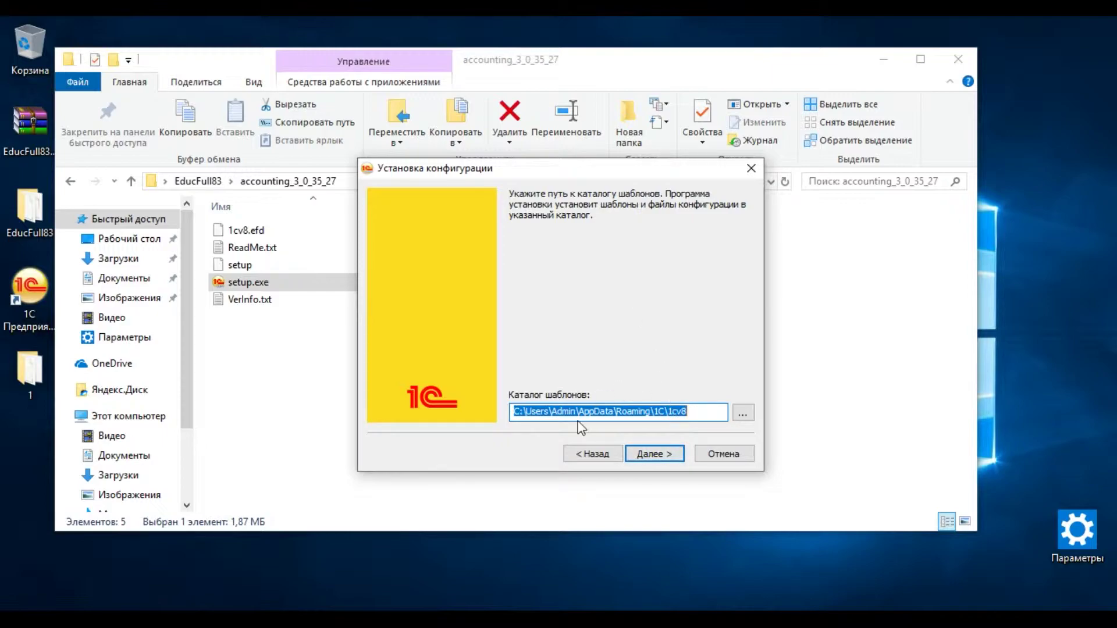
pyautogui.click(689, 410)
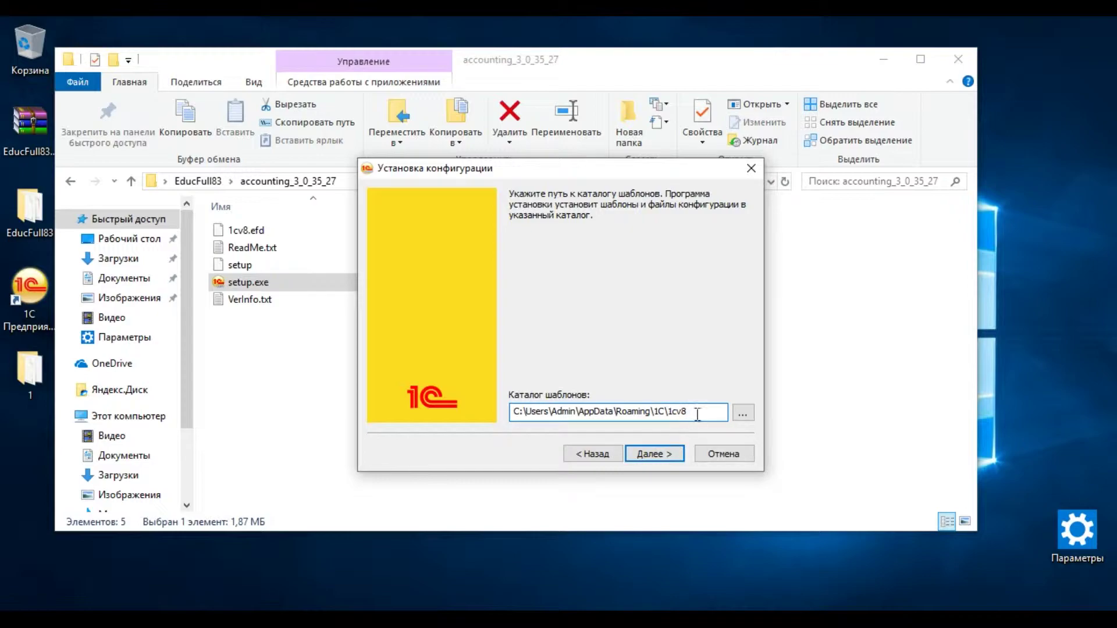
pyautogui.hotkey('ctrl', 'a')
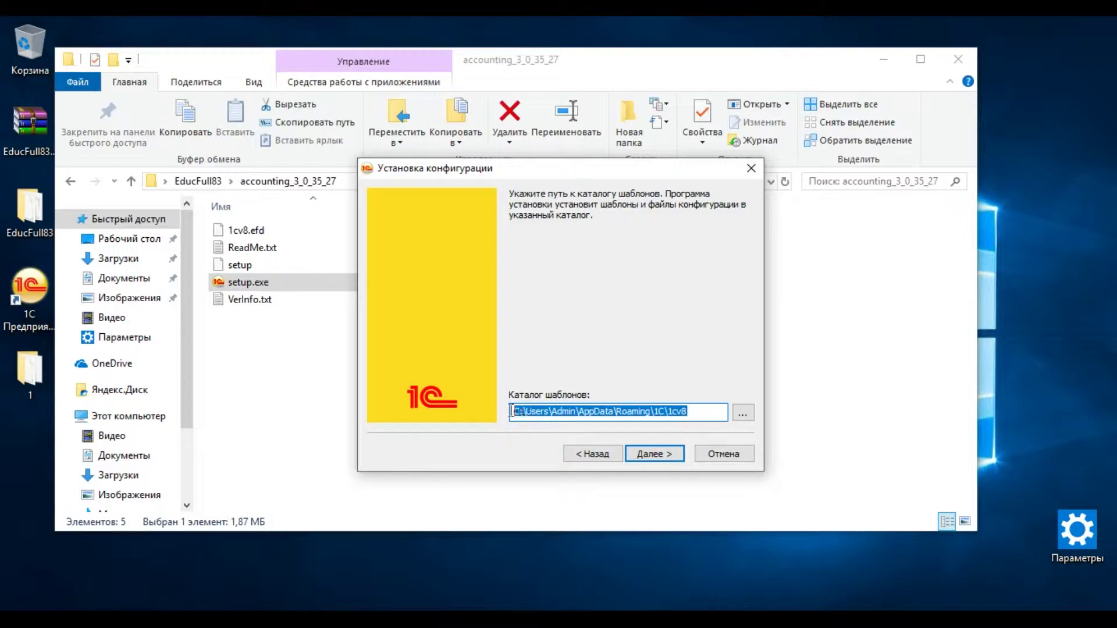
pyautogui.click(658, 457)
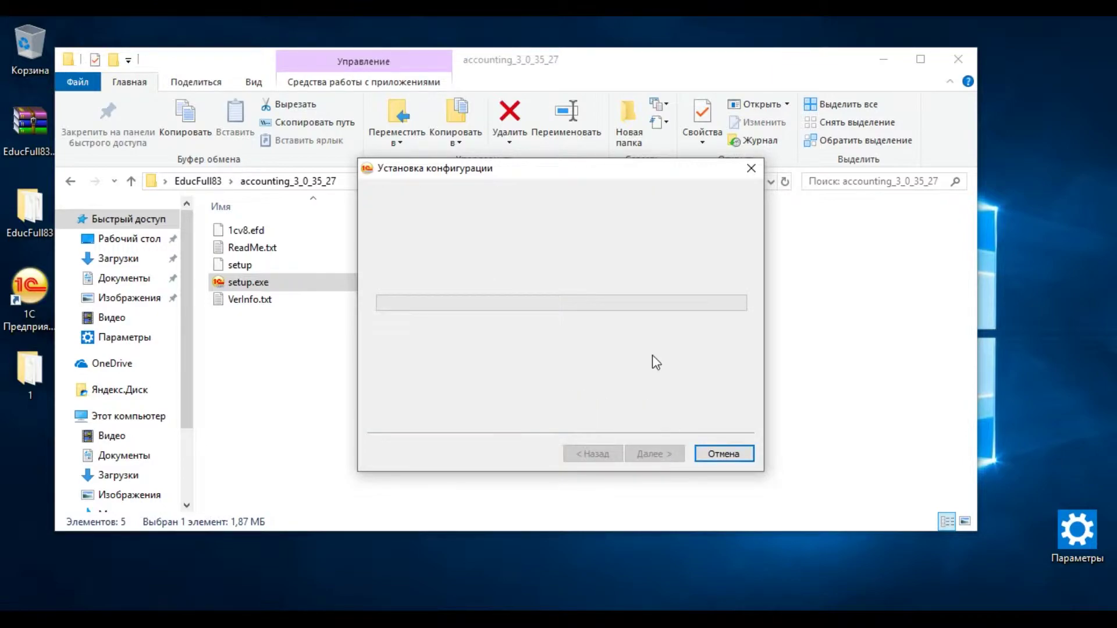
pyautogui.click(516, 285)
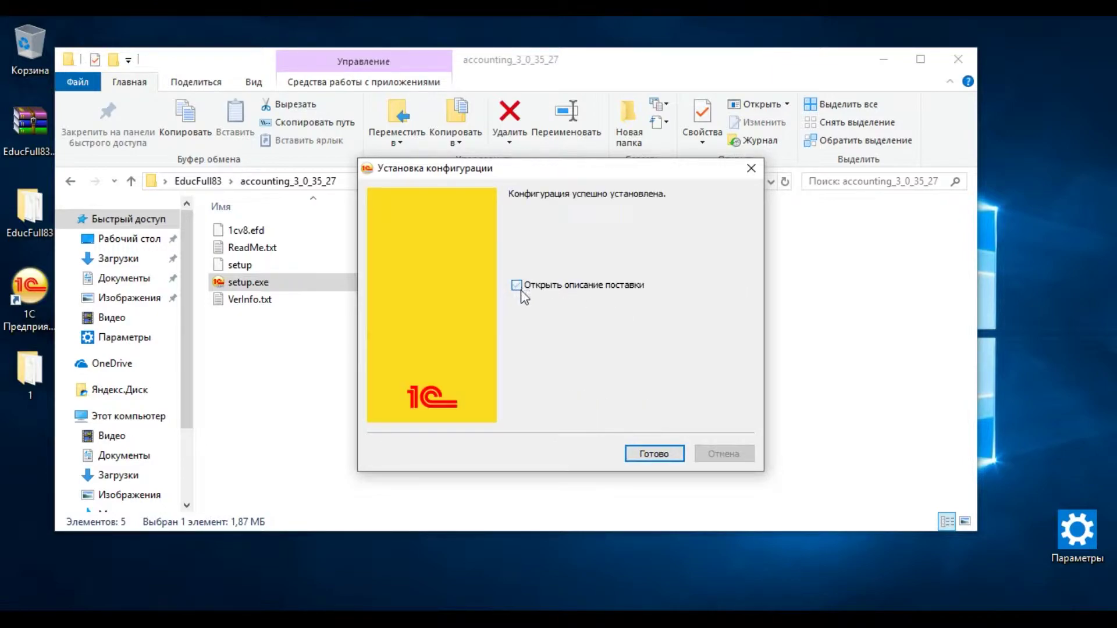
pyautogui.click(664, 455)
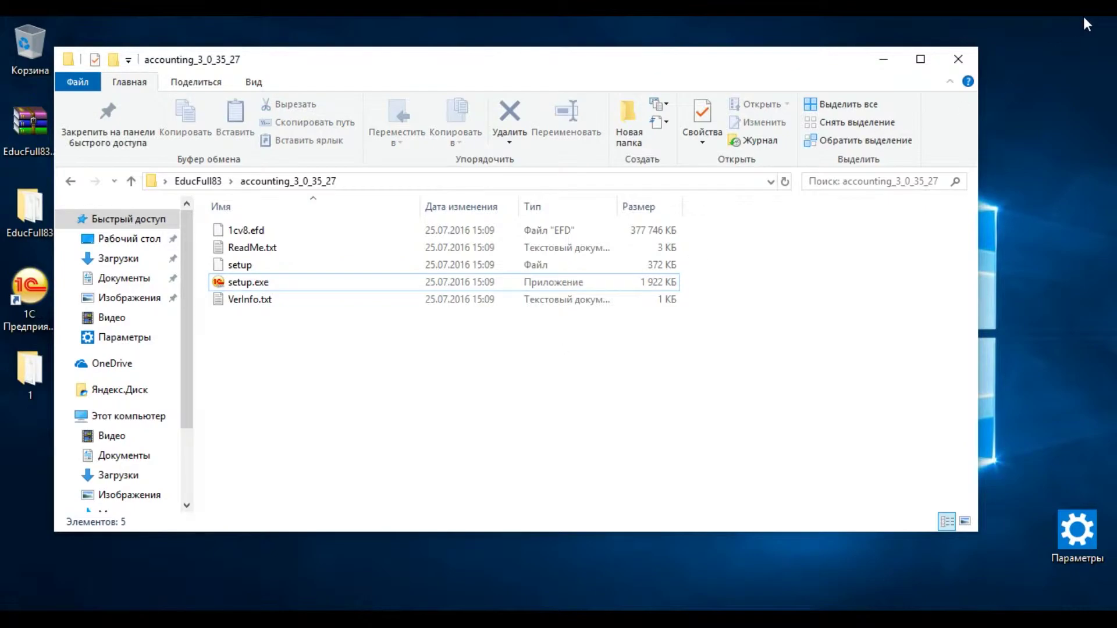
# - Close the accounting_3_0_35_27 folder window and launch 1C:Enterprise again from the desktop
pyautogui.click(966, 62)
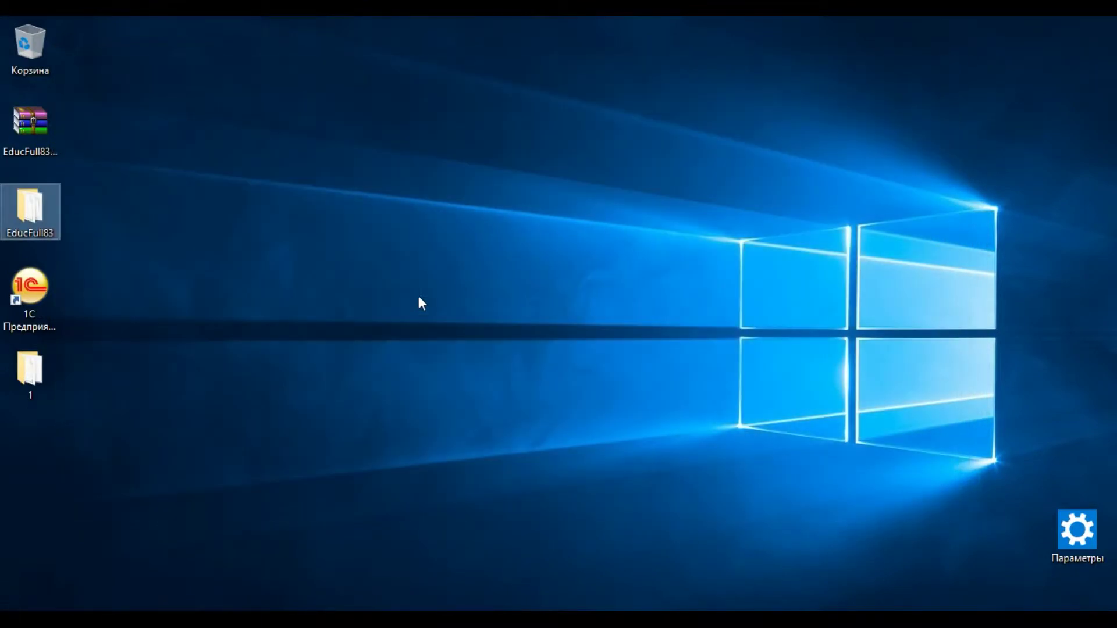
pyautogui.click(32, 291)
pyautogui.doubleClick(28, 287)
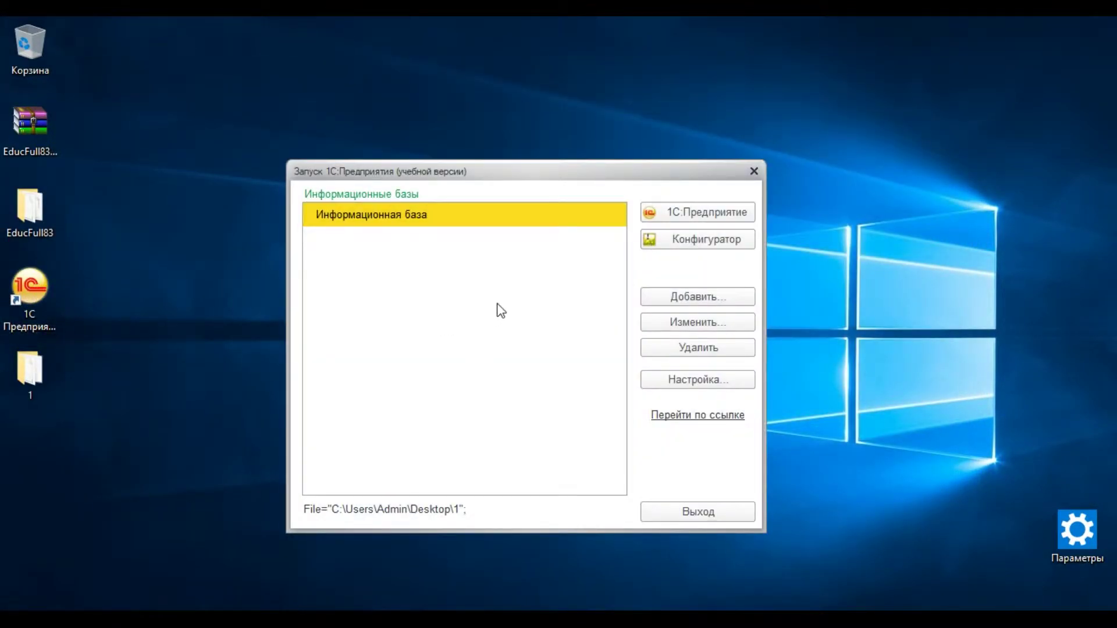
# - Examine the regular and demo 3.0.35.27 accounting templates offered for creating a new infobase, and close the wizard without creating one
pyautogui.moveTo(580, 174); pyautogui.dragTo(568, 104)
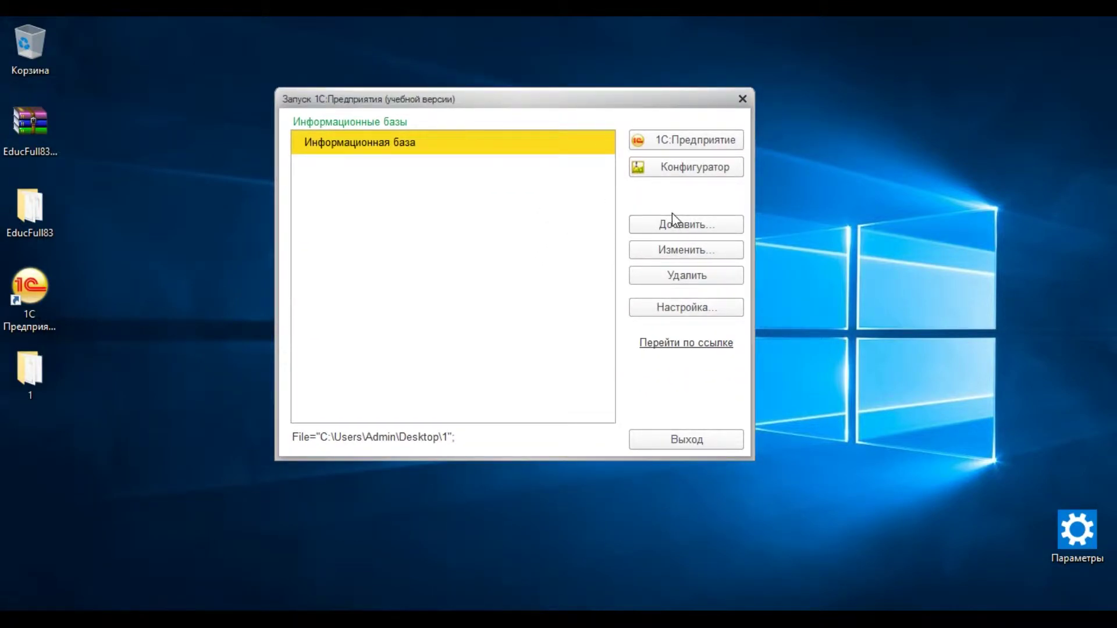
pyautogui.click(666, 228)
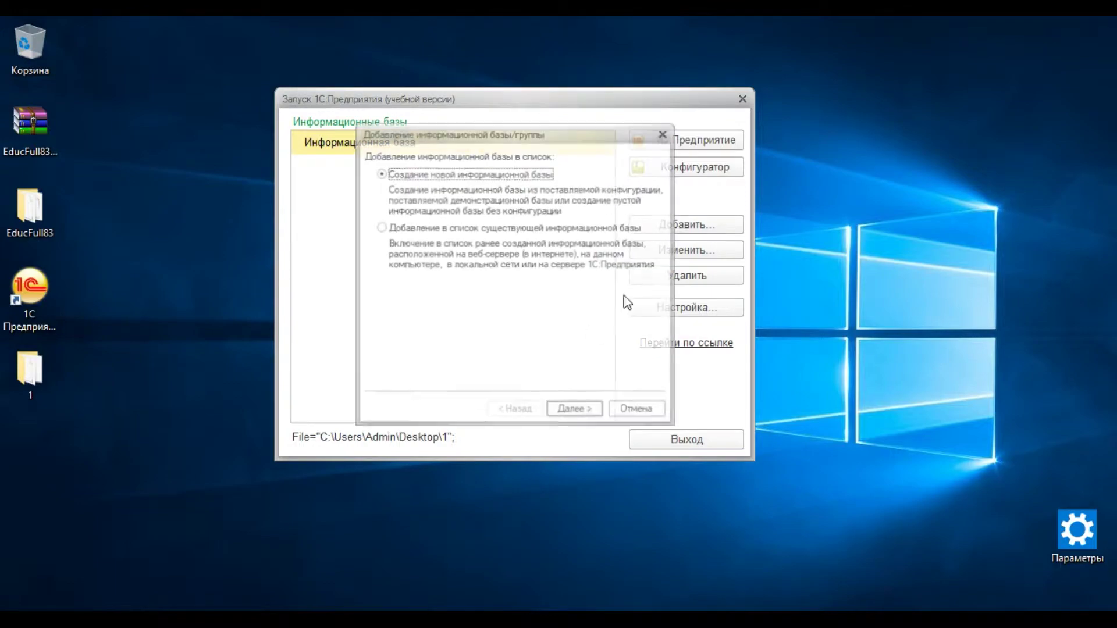
pyautogui.click(580, 410)
pyautogui.click(486, 217)
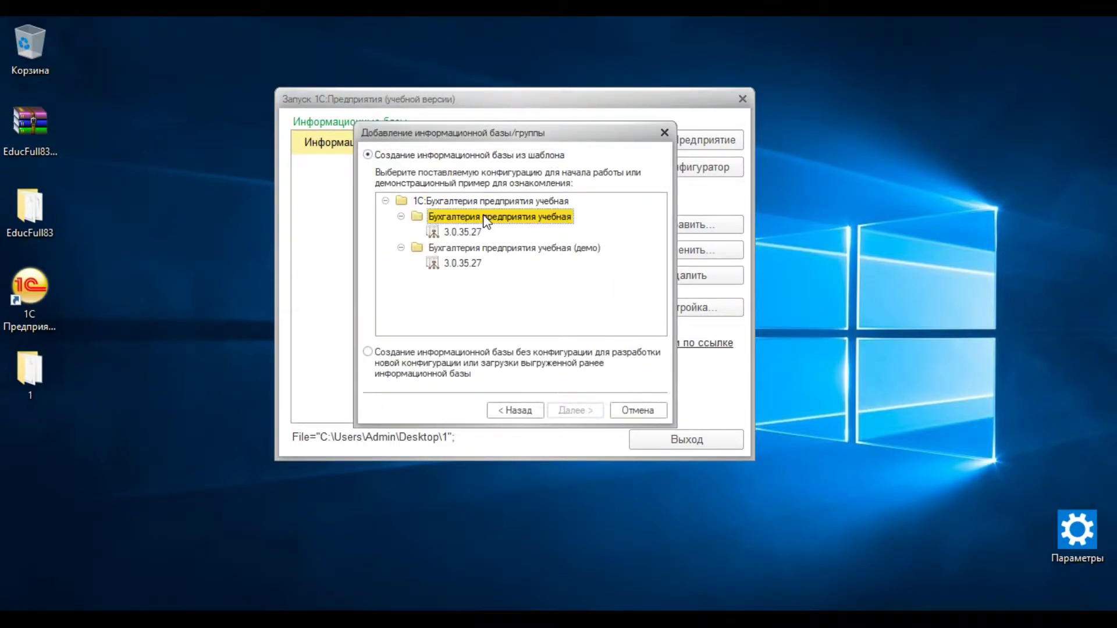
pyautogui.click(475, 233)
pyautogui.click(463, 264)
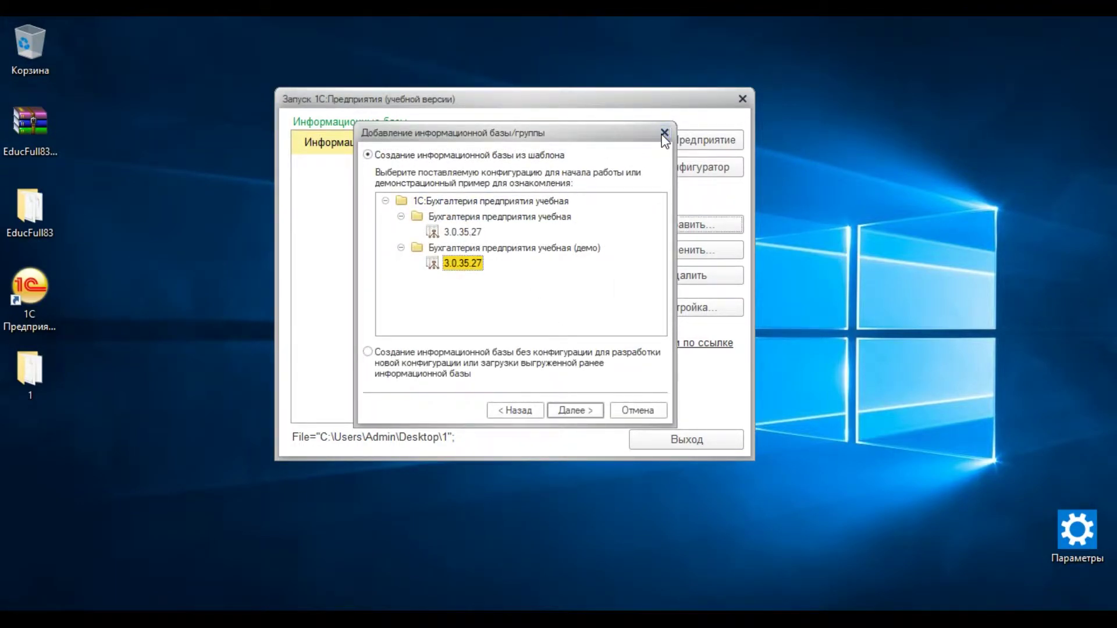
pyautogui.click(664, 133)
# - Check the configuration and update template directories in the launcher settings, and close them without changes
pyautogui.click(663, 308)
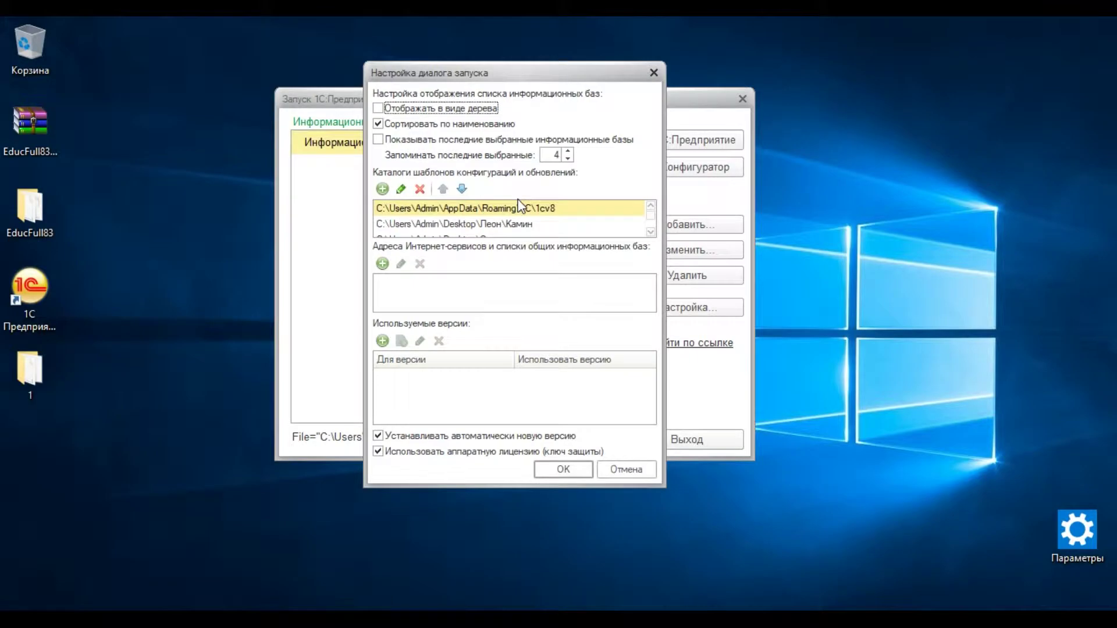
pyautogui.click(518, 208)
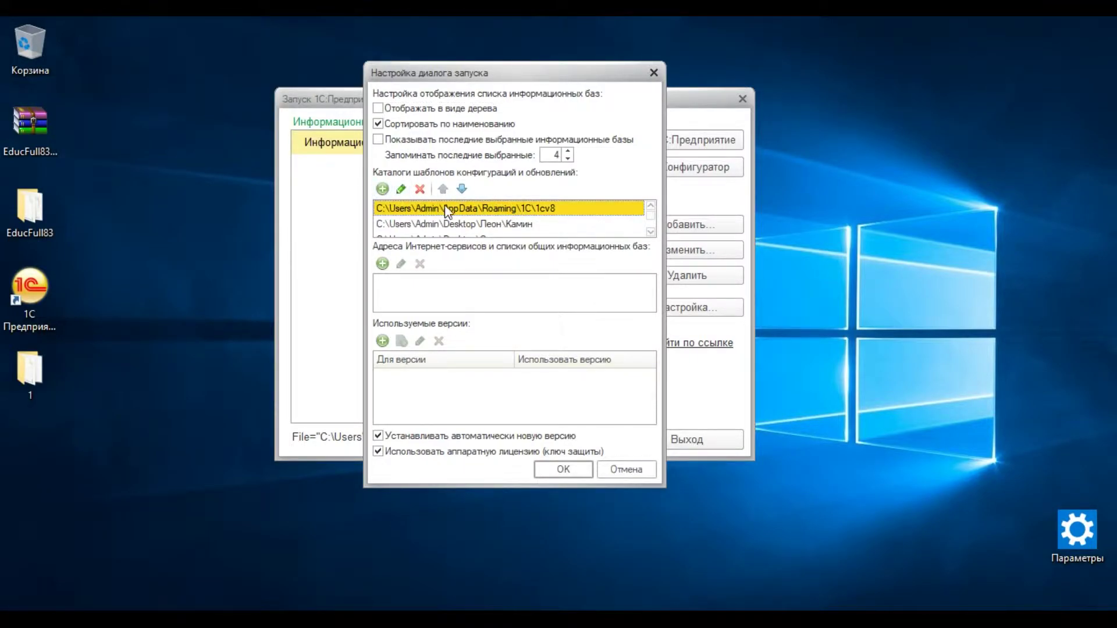
pyautogui.click(654, 70)
# - Start a new infobase from the non-demo "Бухгалтерия предприятия учебная" 3.0.35.27 template, keeping the suggested name and the local computer location
pyautogui.click(672, 226)
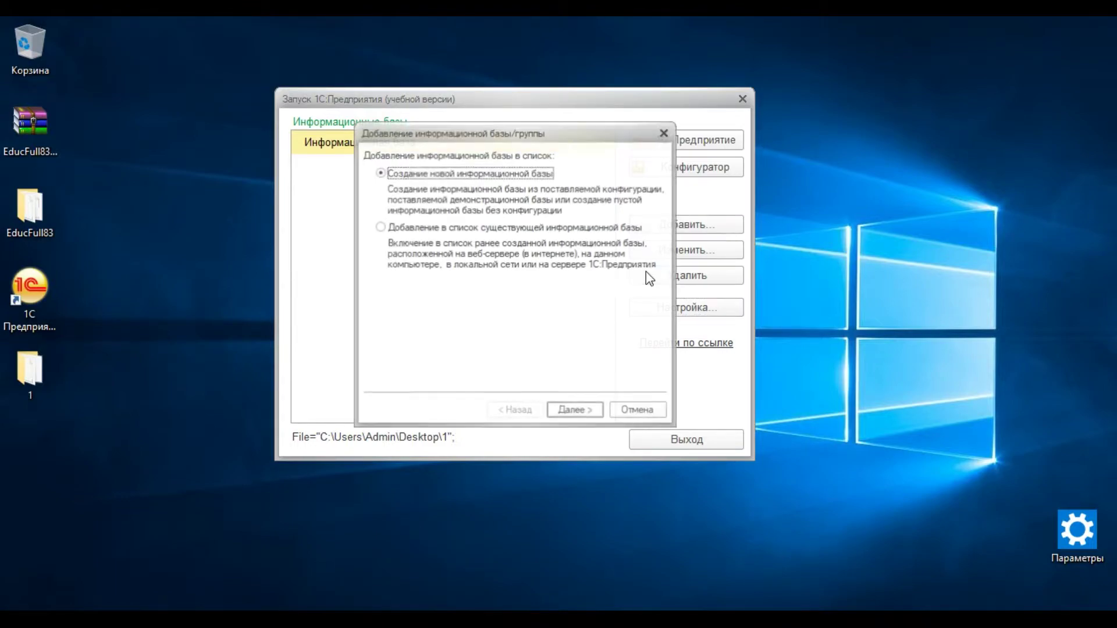
pyautogui.click(581, 412)
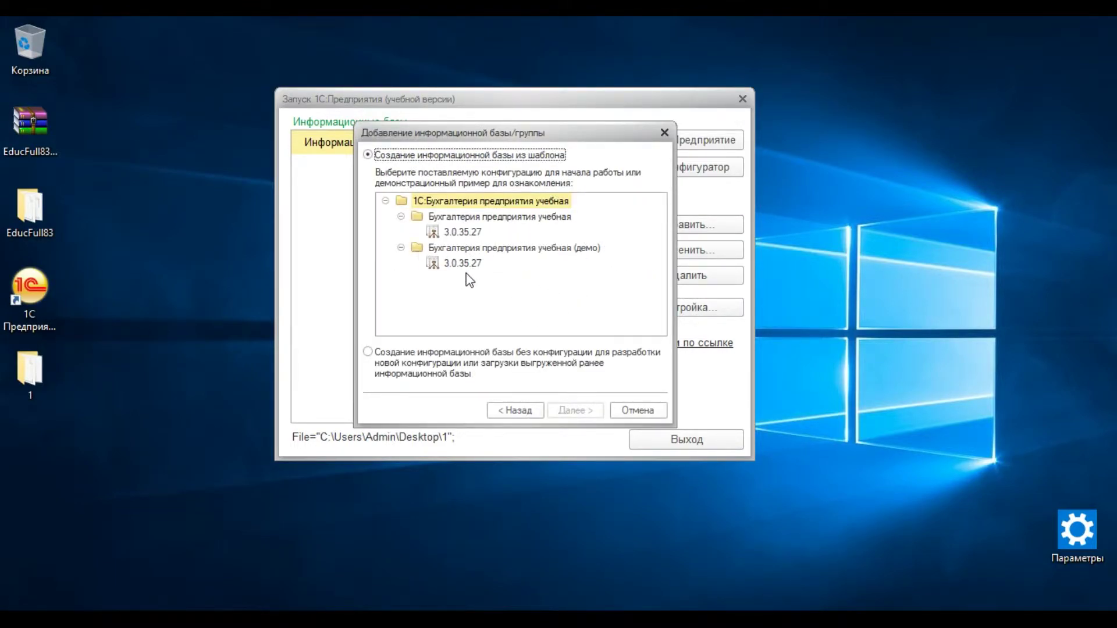
pyautogui.click(455, 235)
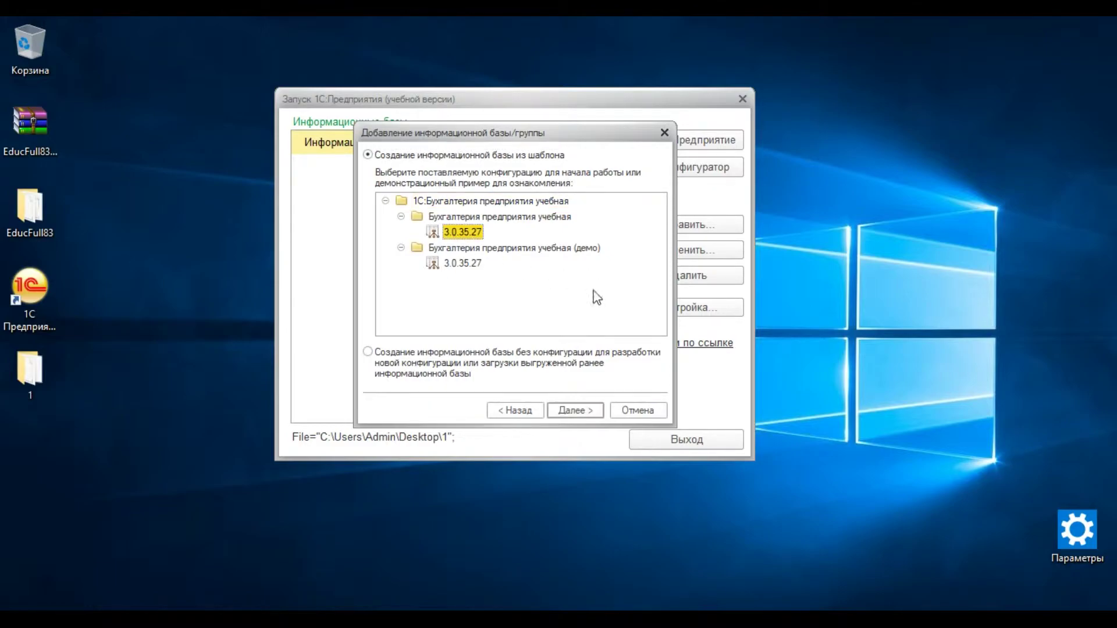
pyautogui.click(575, 410)
pyautogui.moveTo(554, 139); pyautogui.dragTo(577, 144)
pyautogui.click(593, 416)
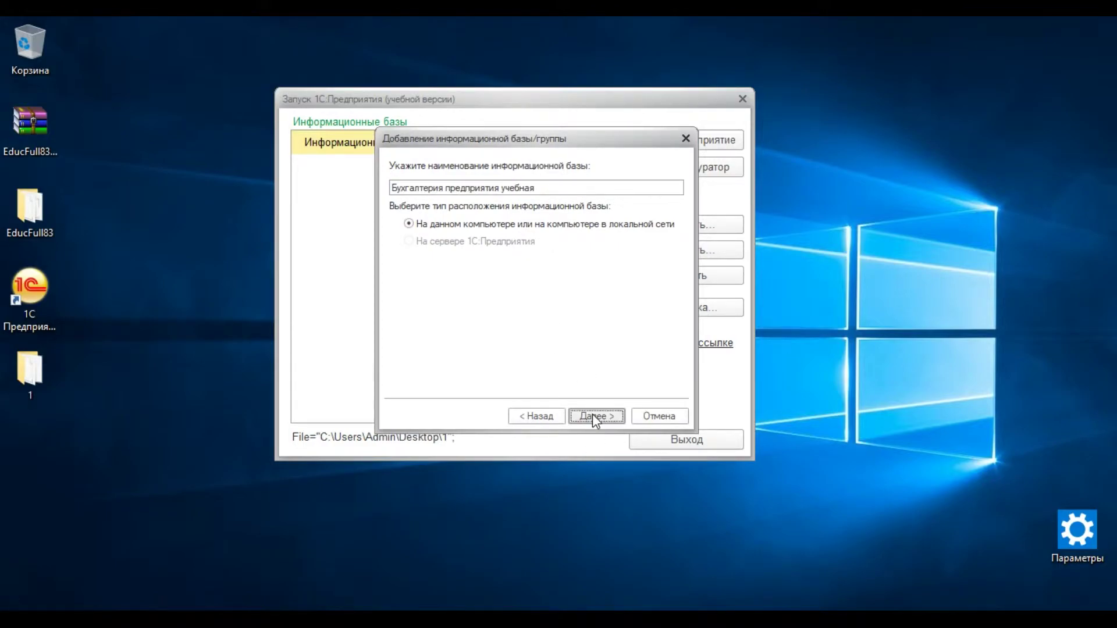
# - Create a desktop folder named 2 as the infobase directory and finish adding the infobase with the default launch parameters
pyautogui.click(680, 197)
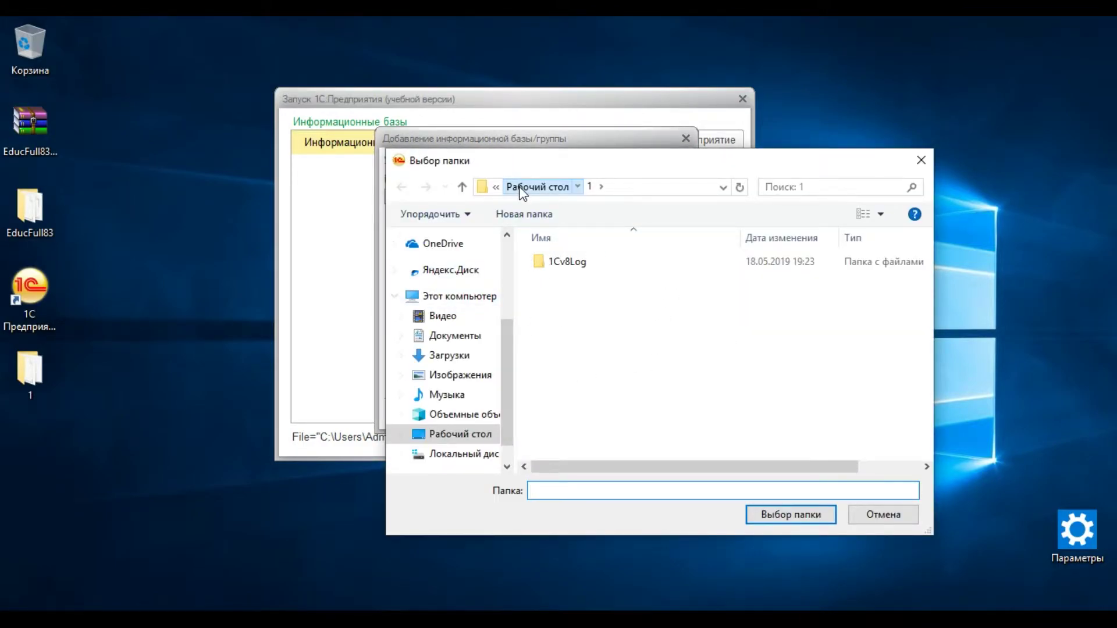
pyautogui.click(508, 187)
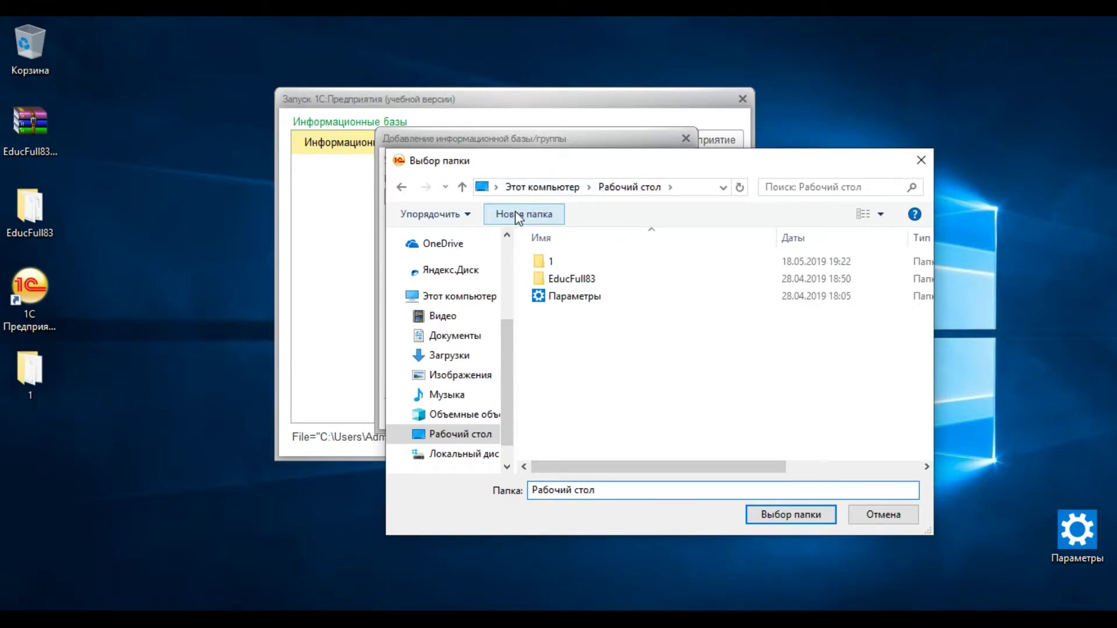
pyautogui.click(517, 214)
pyautogui.write('2')
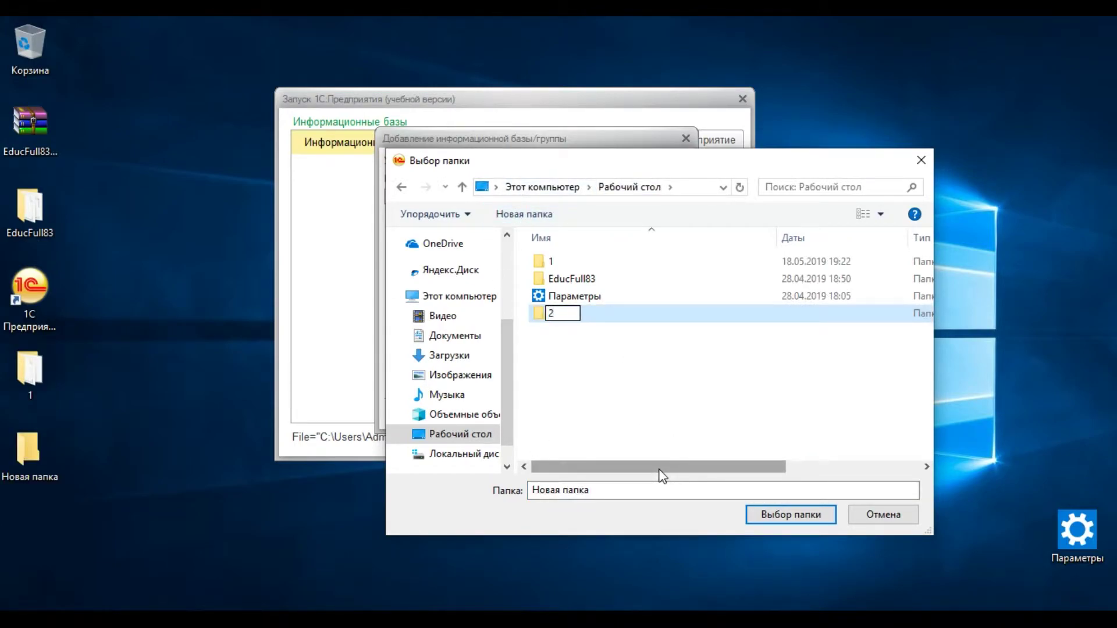
pyautogui.press('Return')
pyautogui.press('Return')
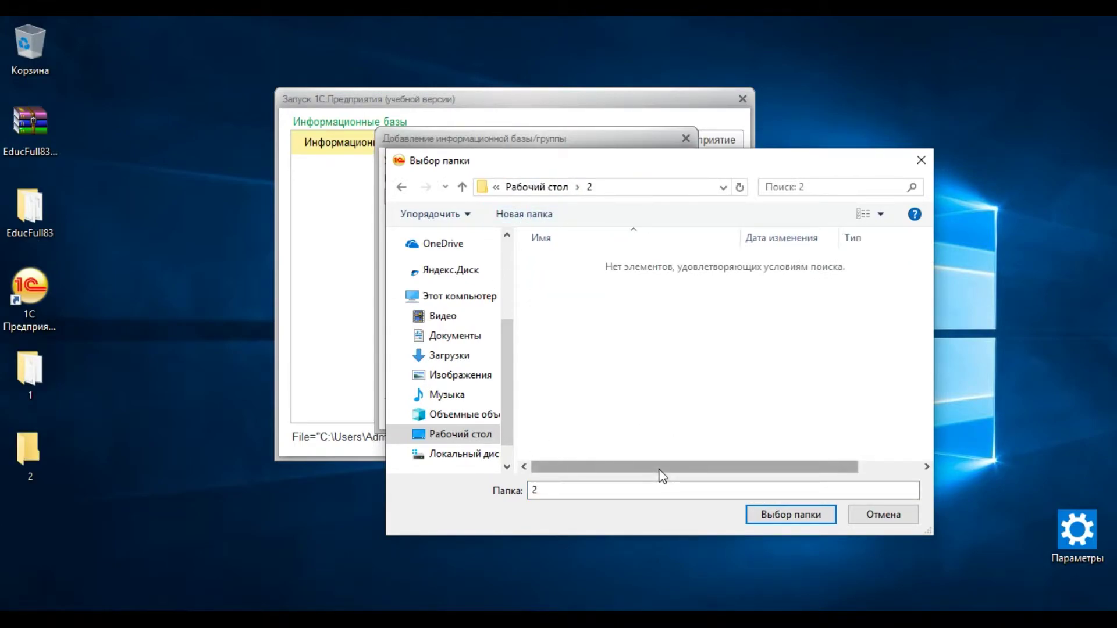
pyautogui.click(765, 517)
pyautogui.click(607, 418)
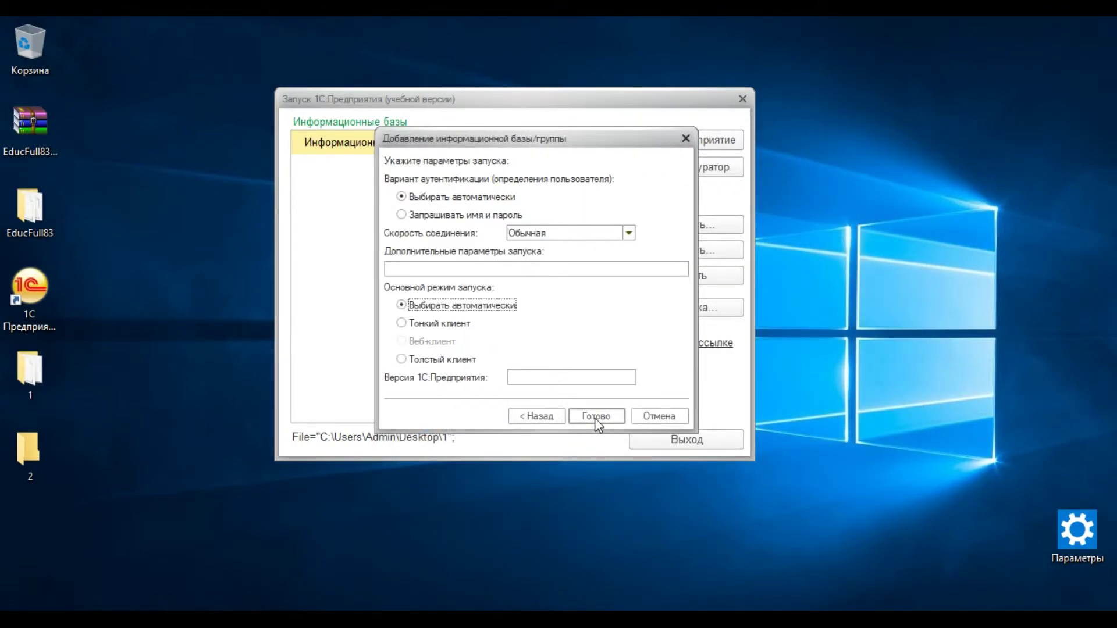
pyautogui.click(599, 417)
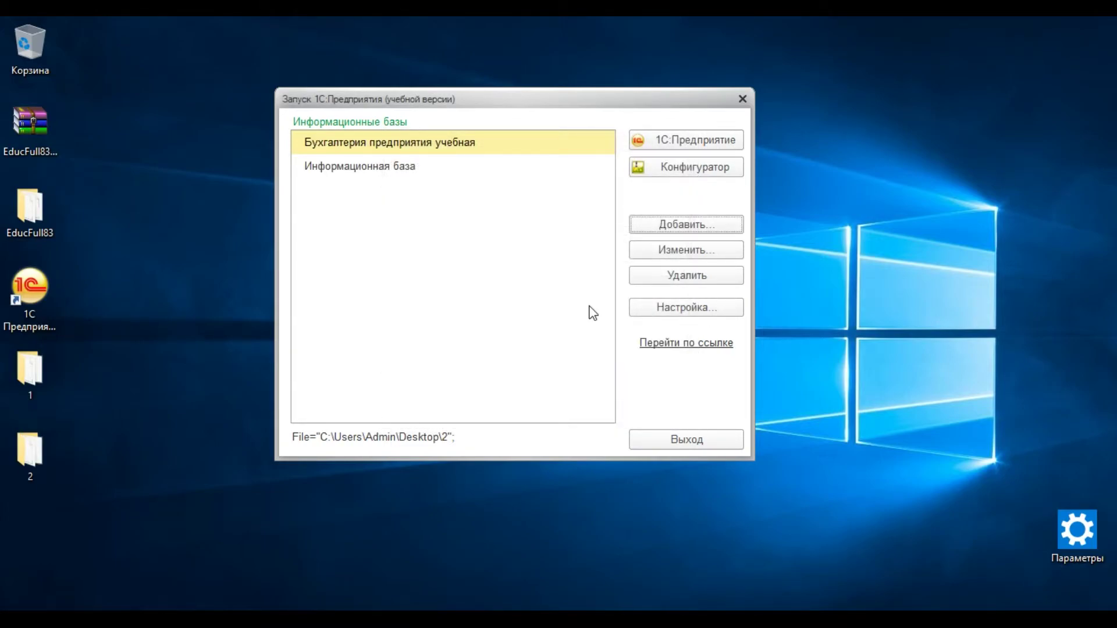
# - Launch the "Бухгалтерия предприятия учебная" infobase in 1C:Enterprise mode and dismiss the offer to load data from version 7.7
pyautogui.click(416, 150)
pyautogui.doubleClick(367, 140)
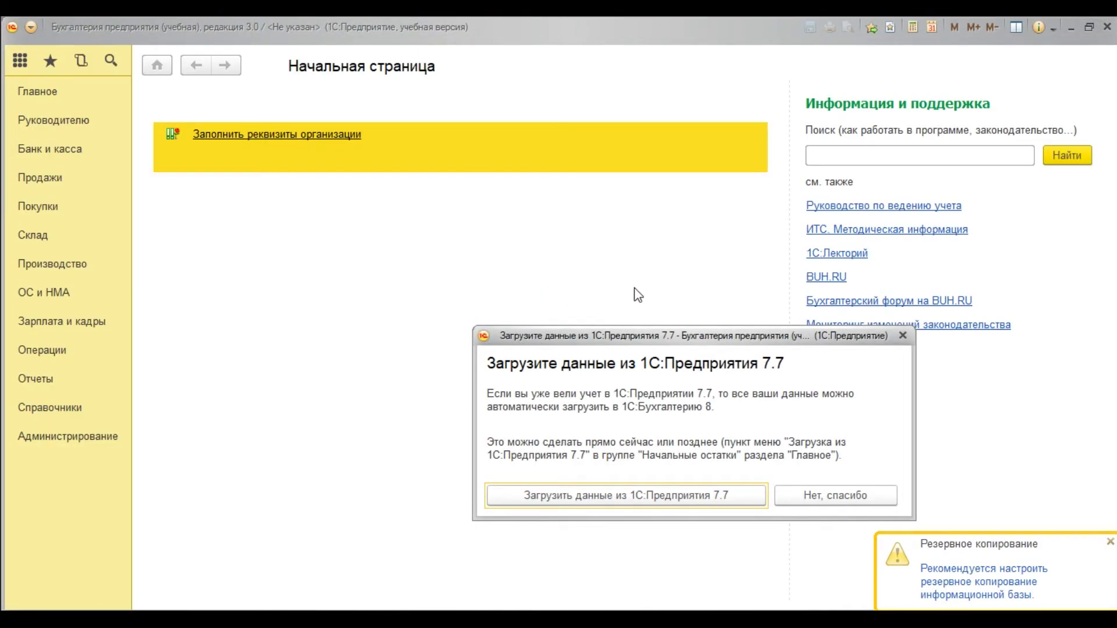
pyautogui.click(903, 335)
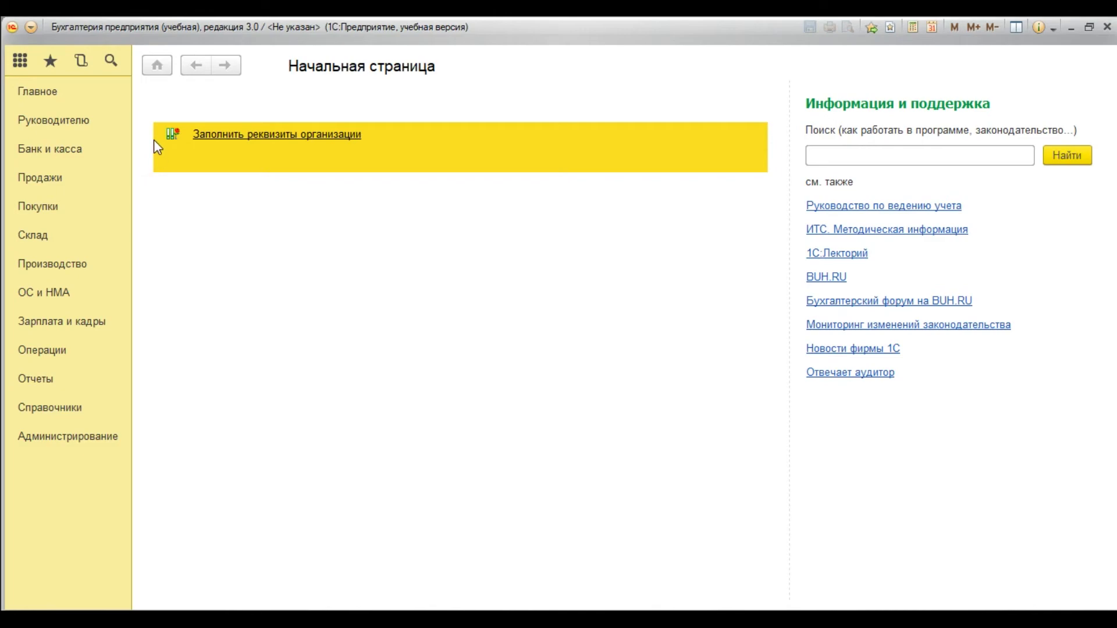
# - Exit the accounting infobase with "Ускорить проведение документов и формирование отчетов" unchecked
pyautogui.click(1109, 30)
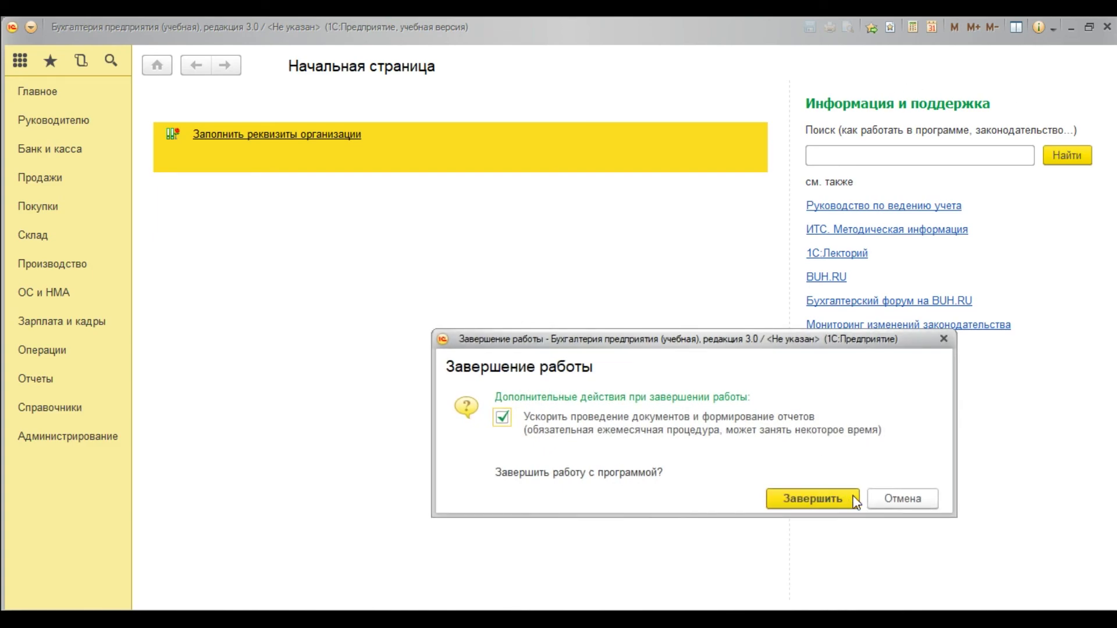
pyautogui.click(502, 417)
pyautogui.click(818, 501)
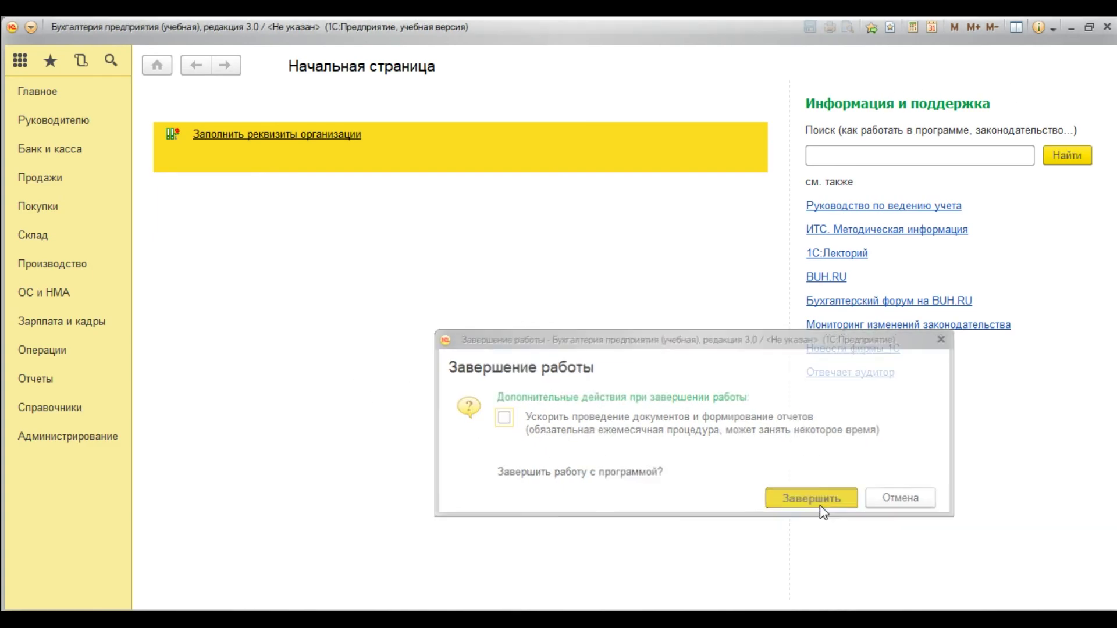